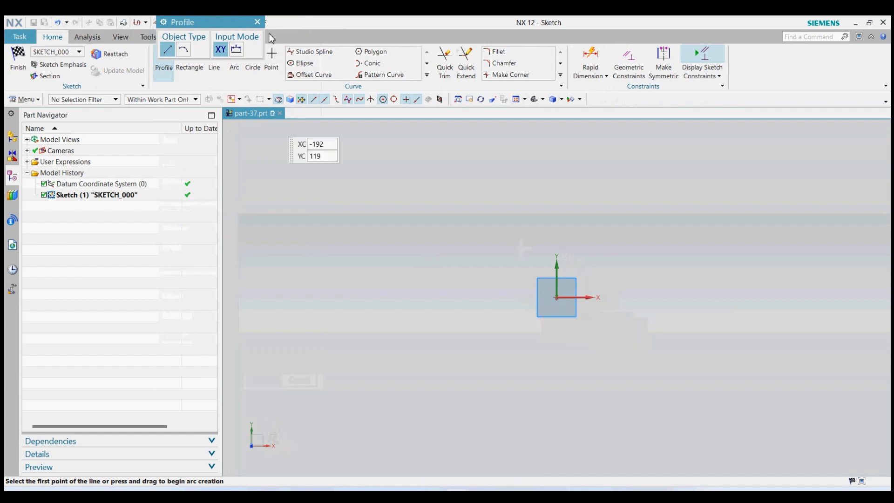
Step: Sketch a 36 mm diameter circle centred on the sketch origin
{"action": "left_click", "coordinate": [258, 23]}
{"action": "left_click", "coordinate": [253, 61]}
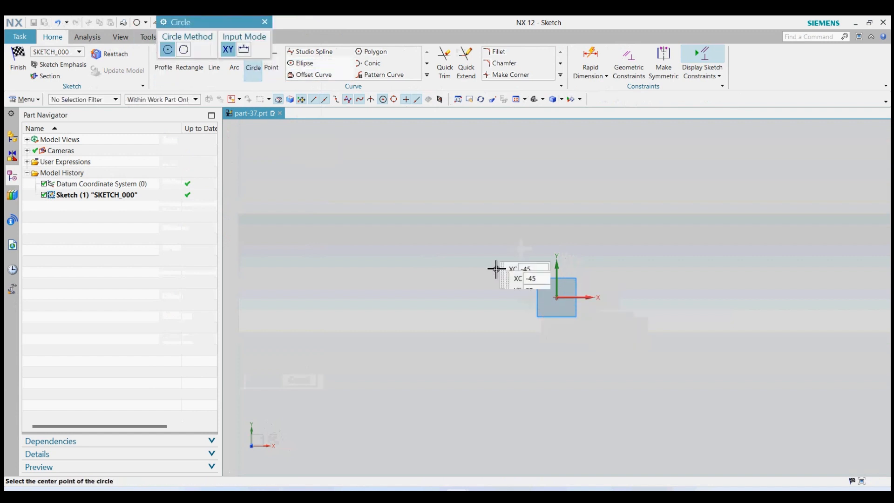
{"action": "left_click", "coordinate": [557, 299]}
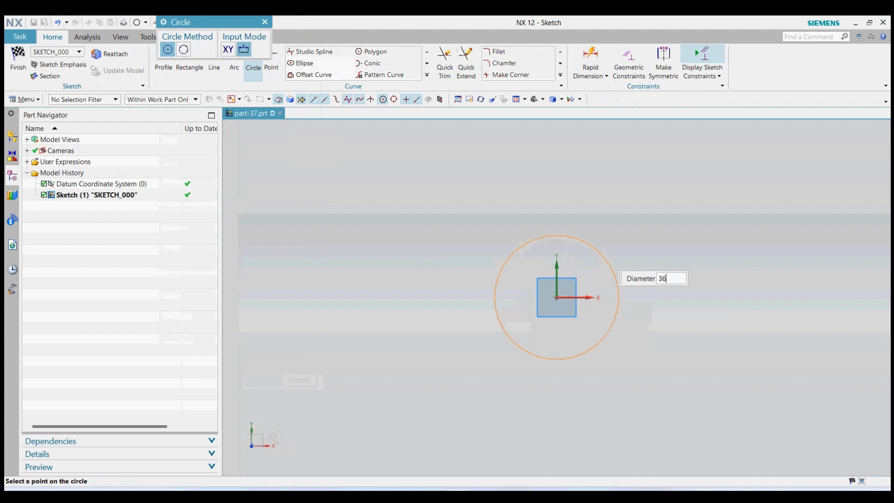
{"action": "key", "text": "Return"}
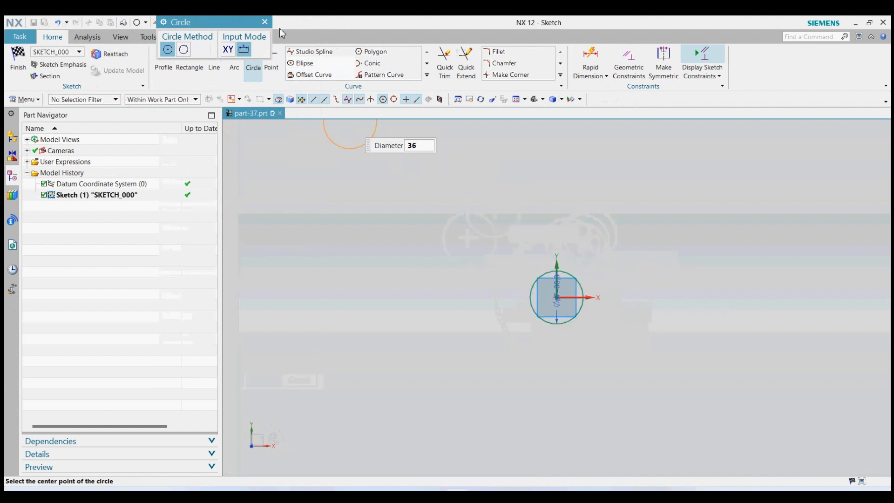
{"action": "left_click", "coordinate": [265, 22]}
Step: Draw a vertical line about 50.9 mm long downward from the circle's centre
{"action": "left_click", "coordinate": [215, 59]}
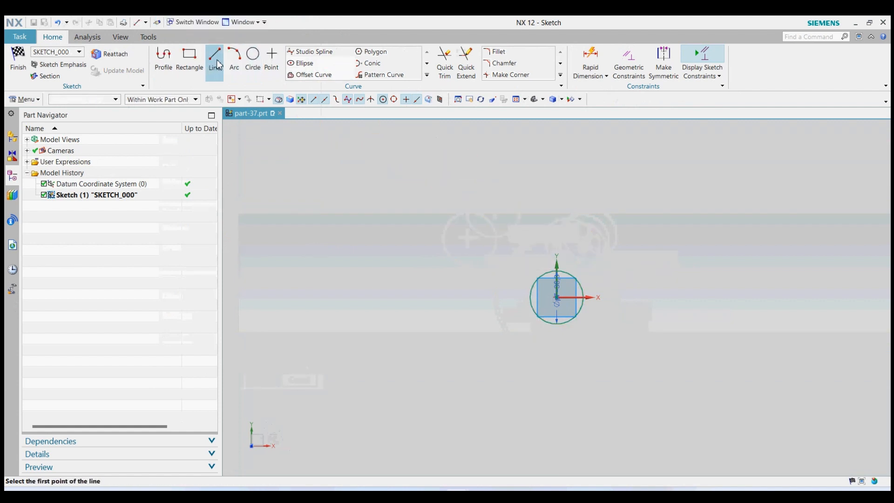
{"action": "left_click", "coordinate": [558, 299]}
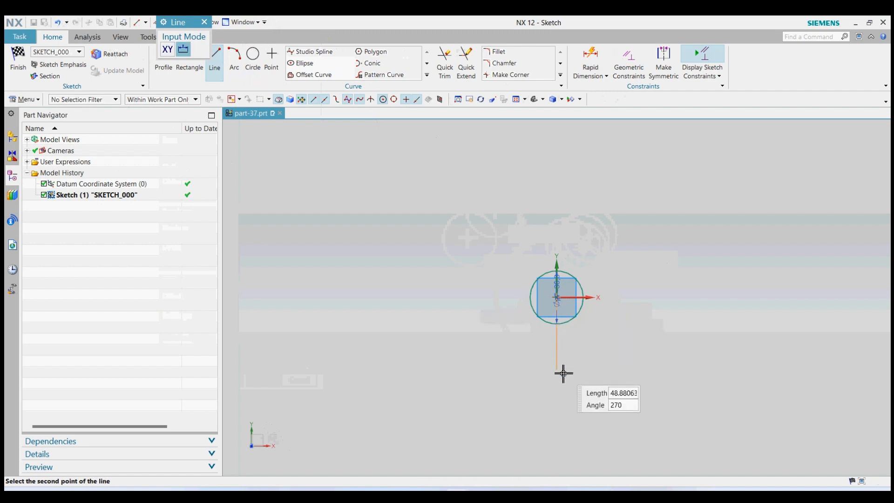
{"action": "left_click", "coordinate": [557, 372]}
{"action": "left_click", "coordinate": [331, 76]}
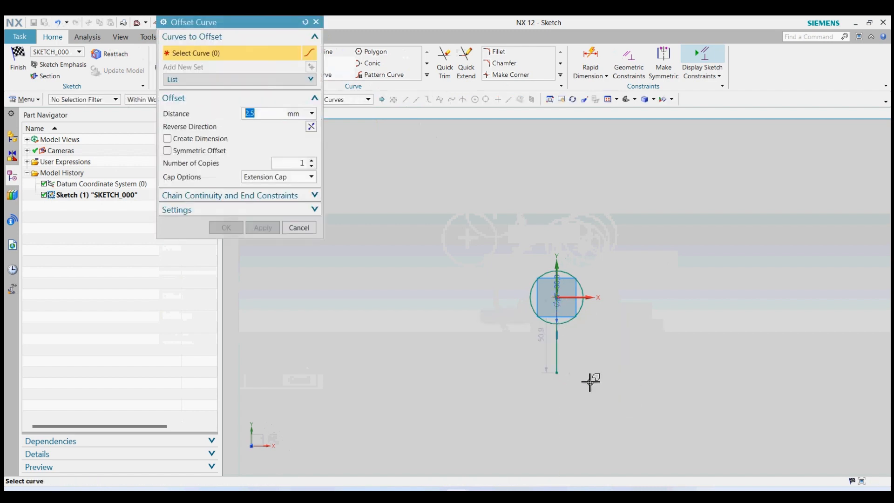
{"action": "left_click", "coordinate": [558, 357]}
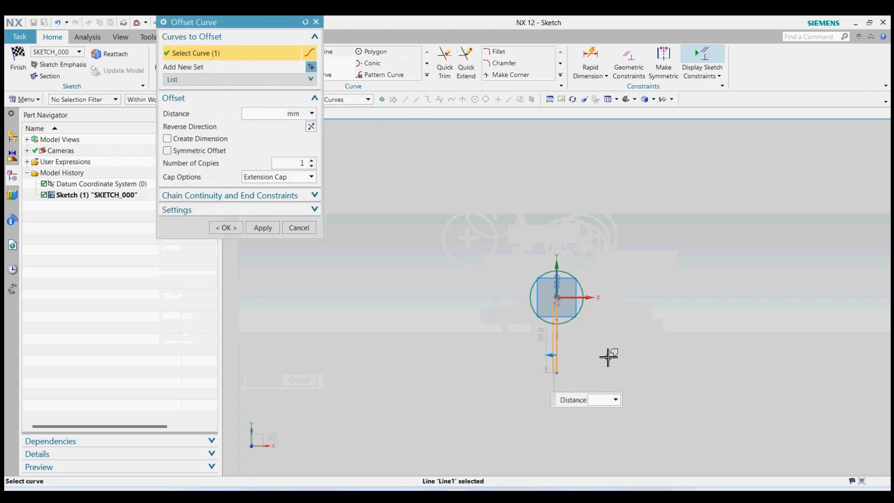
{"action": "type", "text": "5"}
{"action": "key", "text": "Return"}
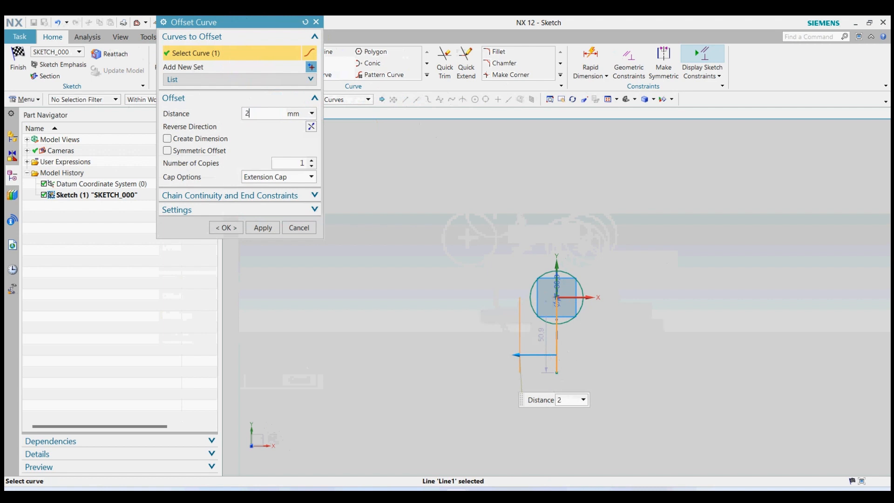
{"action": "type", "text": "22.5"}
{"action": "key", "text": "Return"}
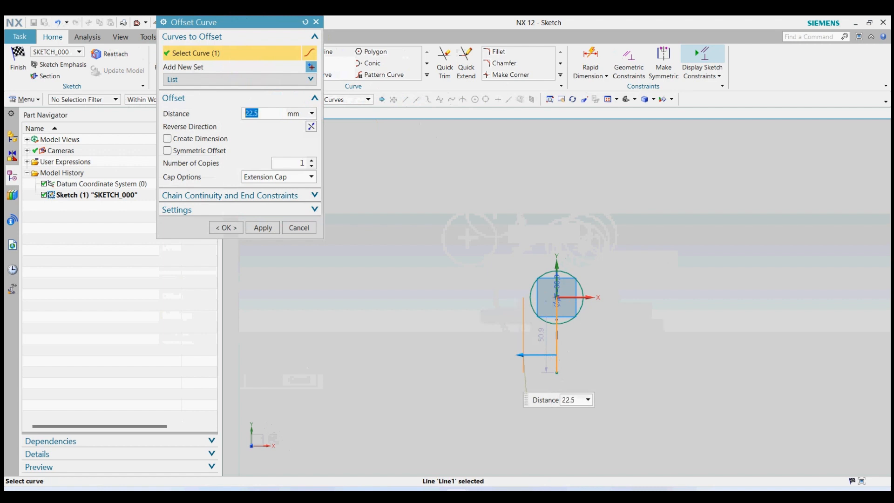
{"action": "middle_click", "coordinate": [608, 358]}
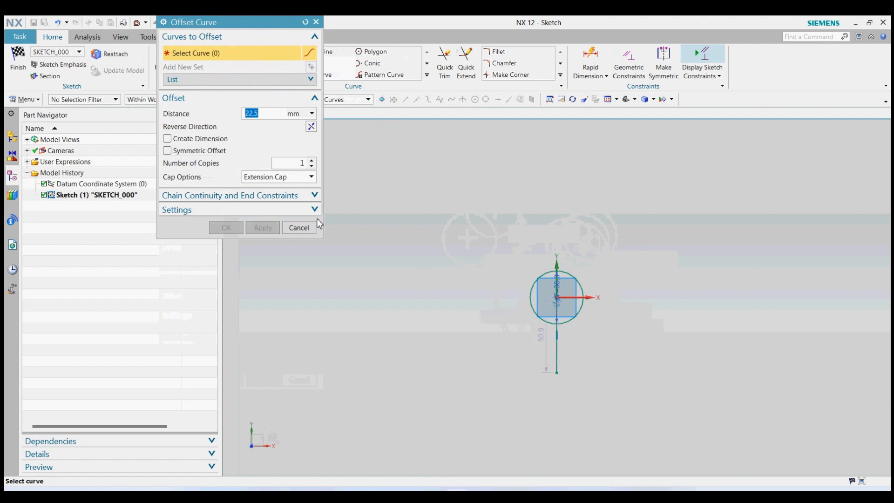
{"action": "left_click", "coordinate": [299, 228]}
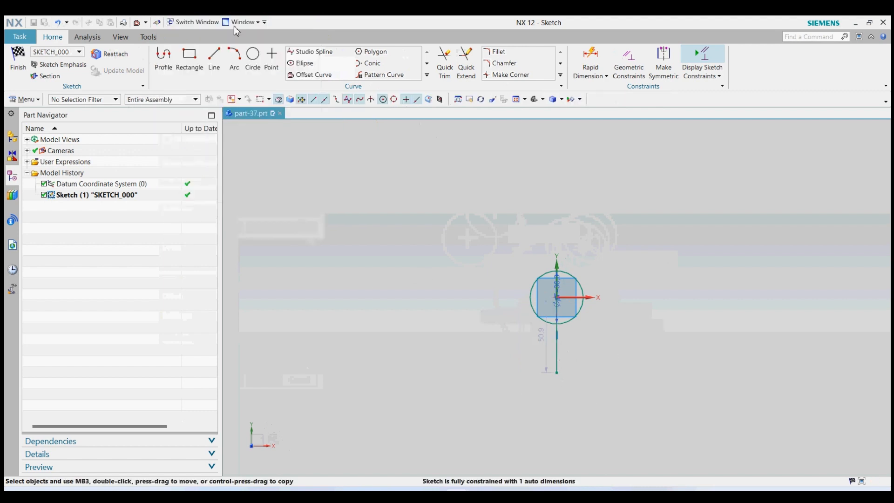
Step: Offset the vertical line by 22.5 mm toward the negative X side
{"action": "left_click", "coordinate": [305, 76]}
{"action": "left_click", "coordinate": [557, 341]}
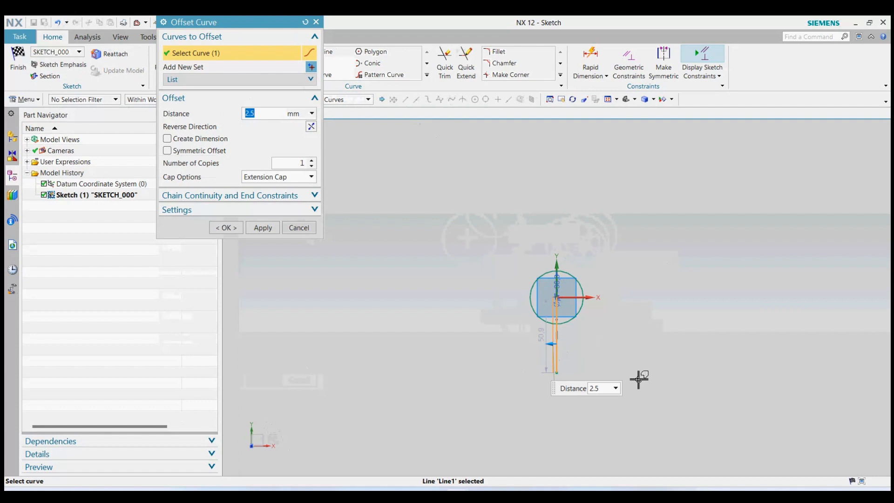
{"action": "type", "text": "22.5"}
{"action": "key", "text": "Return"}
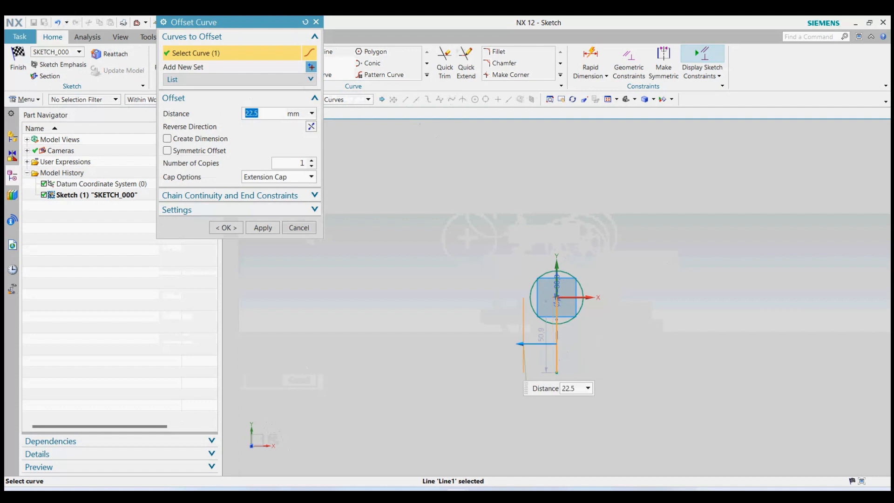
{"action": "left_click", "coordinate": [226, 228]}
Step: Sketch a second 36 mm diameter circle centred on the upper end of the offset line
{"action": "scroll", "coordinate": [533, 303], "scroll_direction": "up", "scroll_amount": 2}
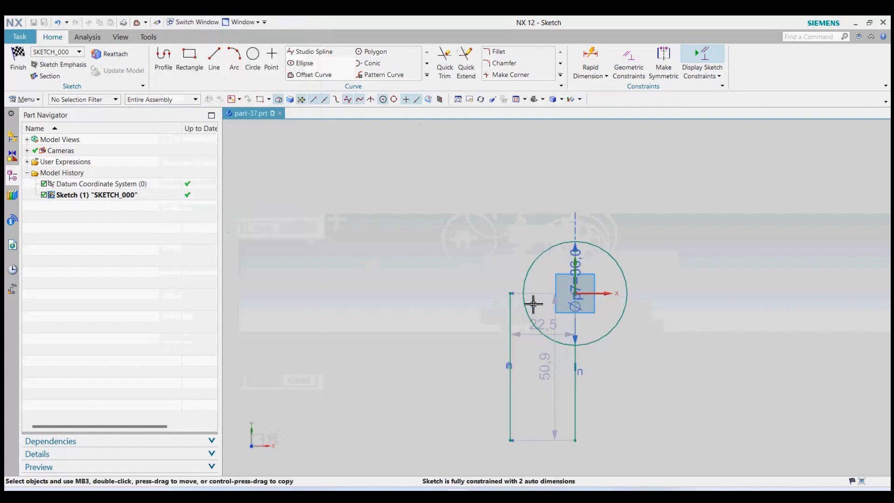
{"action": "left_click", "coordinate": [254, 65]}
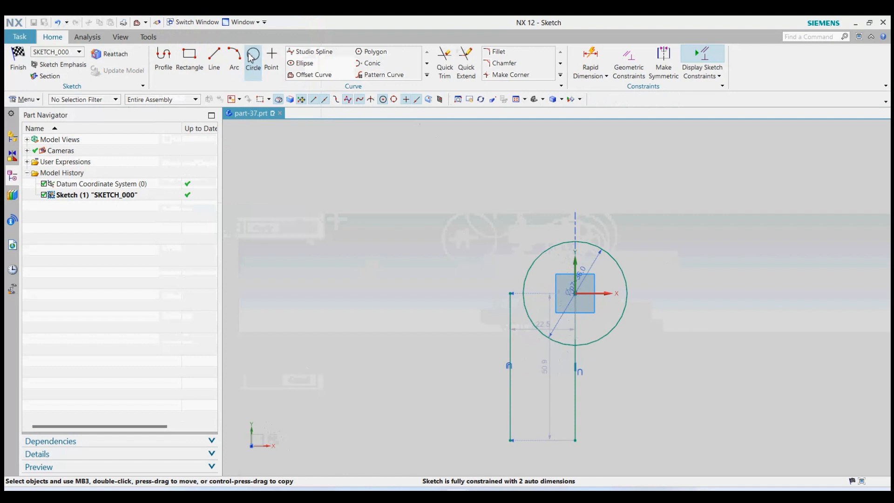
{"action": "left_click", "coordinate": [513, 293]}
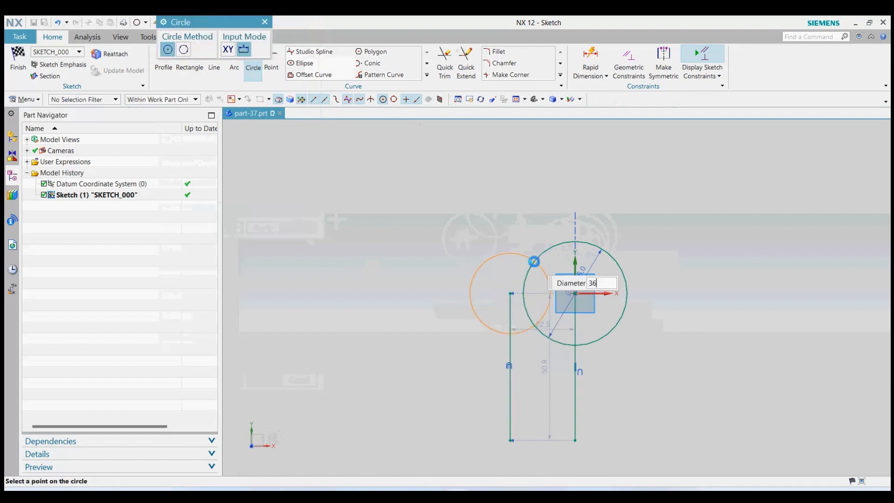
{"action": "type", "text": "36"}
{"action": "key", "text": "Return"}
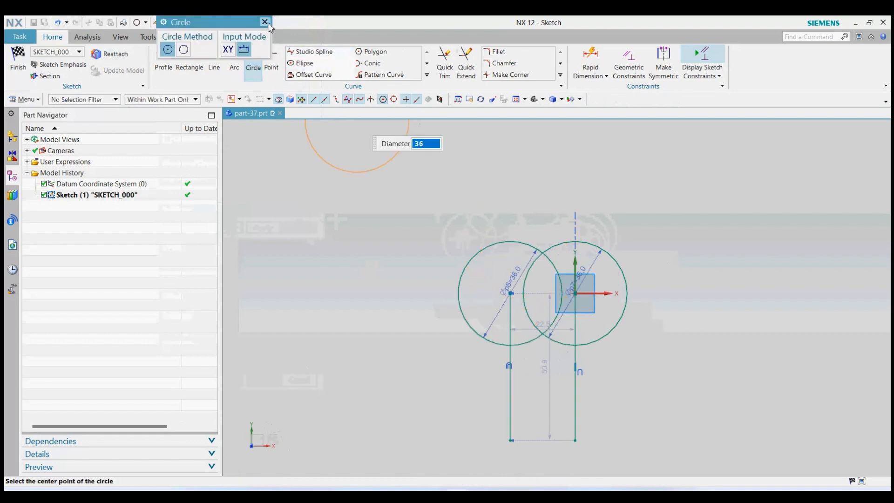
{"action": "left_click", "coordinate": [265, 21]}
Step: Trim away the overlapping inner arcs where the two circles intersect
{"action": "left_click", "coordinate": [445, 60]}
{"action": "left_click", "coordinate": [554, 275]}
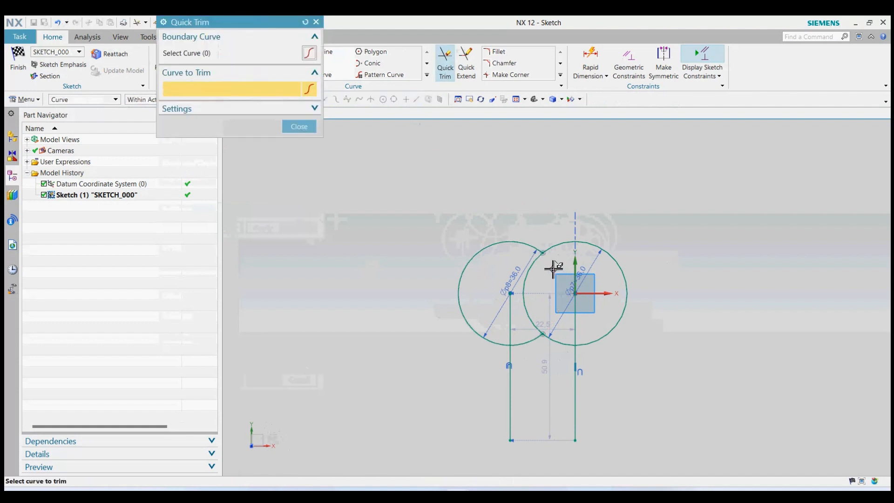
{"action": "left_click", "coordinate": [524, 283]}
{"action": "left_click", "coordinate": [299, 126]}
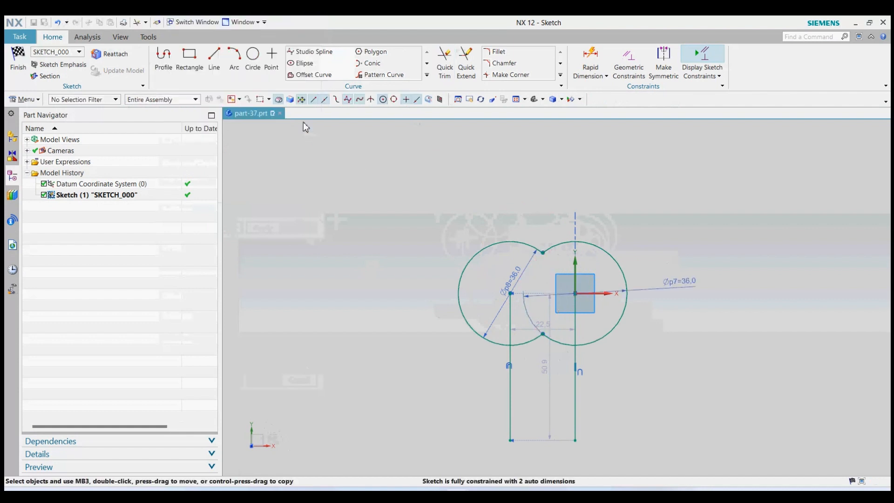
Step: Draw two horizontal lines joining the topmost points and the bottommost points of the two circles
{"action": "left_click", "coordinate": [215, 63]}
{"action": "left_click", "coordinate": [509, 242]}
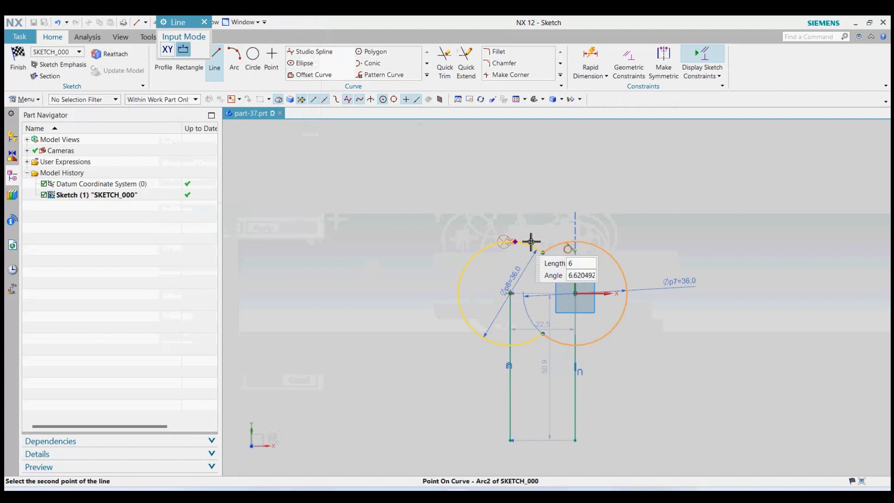
{"action": "left_click", "coordinate": [578, 251]}
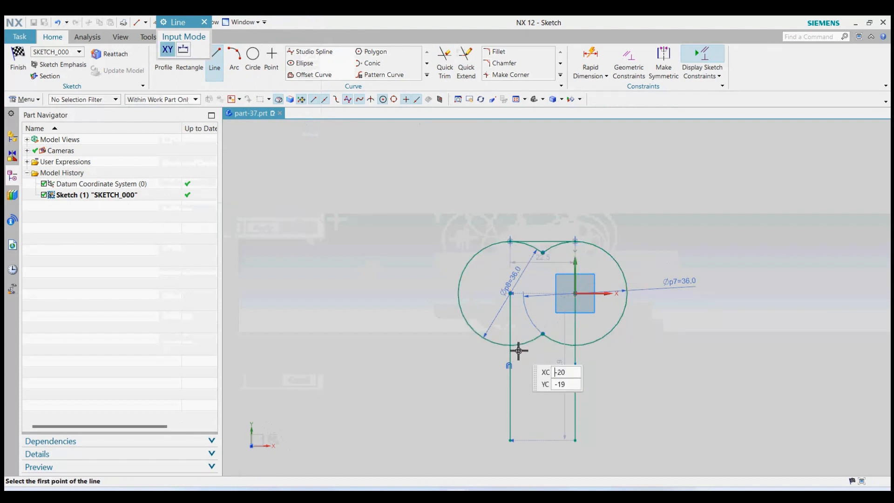
{"action": "left_click", "coordinate": [510, 346]}
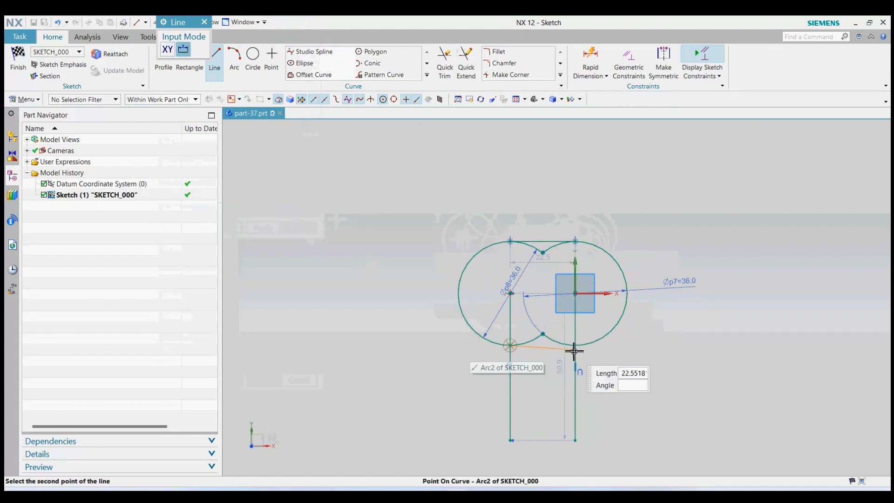
{"action": "left_click", "coordinate": [575, 345]}
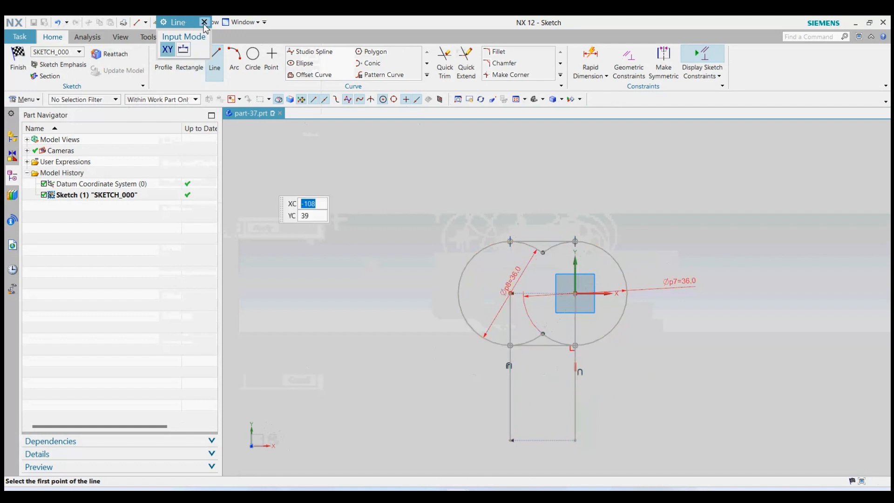
{"action": "left_click", "coordinate": [204, 22]}
Step: Trim the leftover inner arcs and both vertical lines, leaving a closed slot-shaped outline
{"action": "left_click", "coordinate": [445, 60]}
{"action": "left_click", "coordinate": [535, 249]}
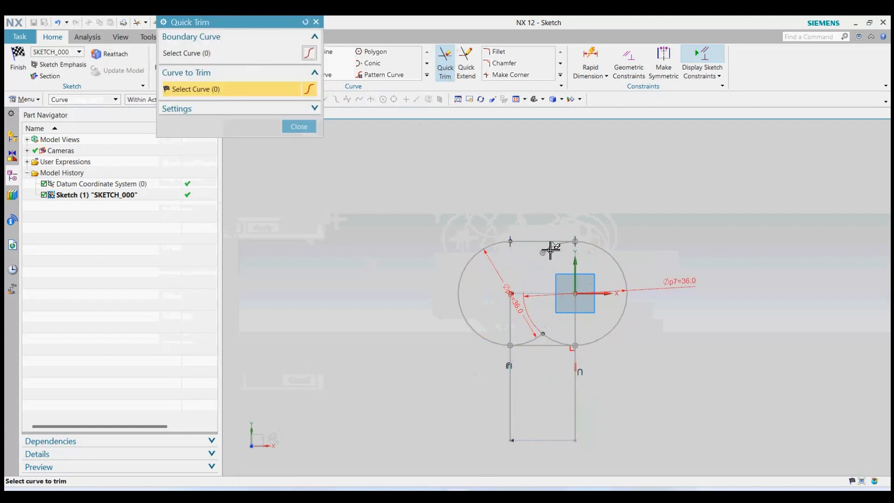
{"action": "left_click", "coordinate": [551, 249]}
{"action": "left_click", "coordinate": [530, 344]}
{"action": "left_click", "coordinate": [547, 342]}
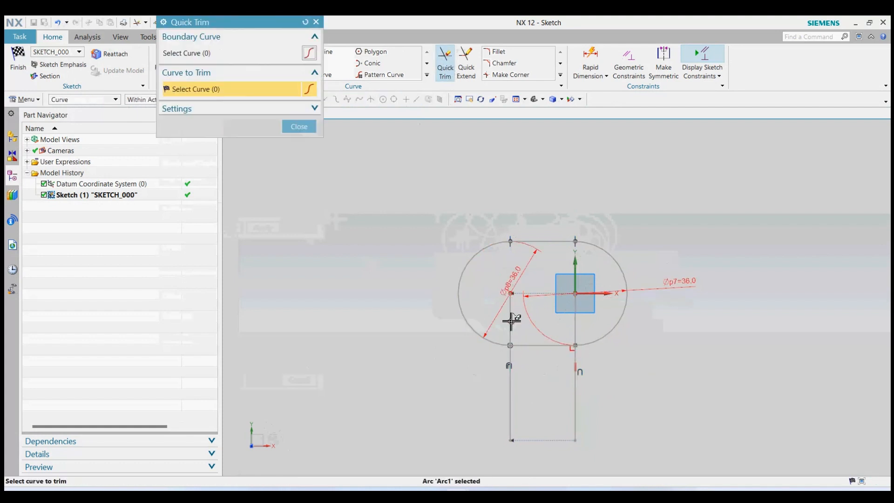
{"action": "left_click", "coordinate": [512, 323]}
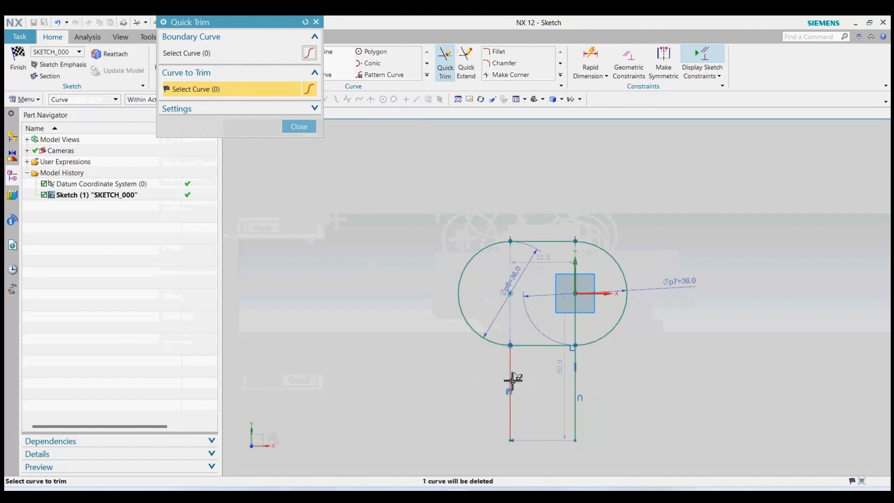
{"action": "left_click", "coordinate": [513, 381]}
{"action": "left_click", "coordinate": [576, 379]}
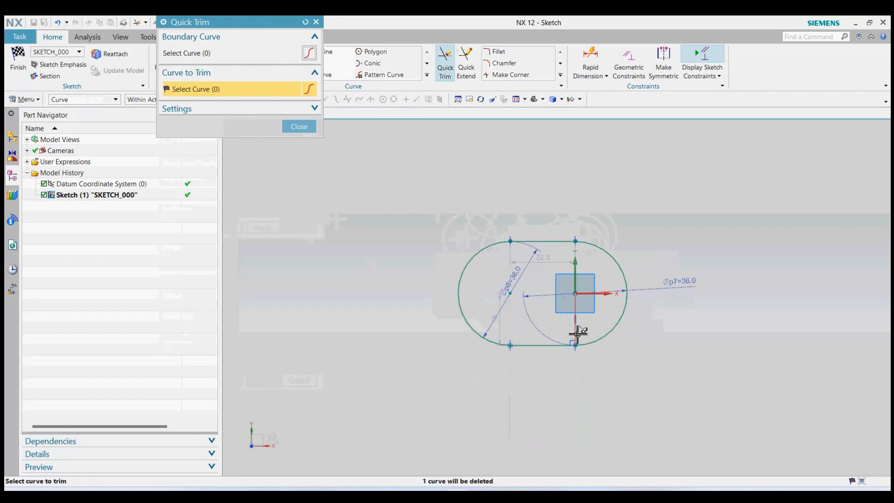
{"action": "left_click", "coordinate": [308, 128]}
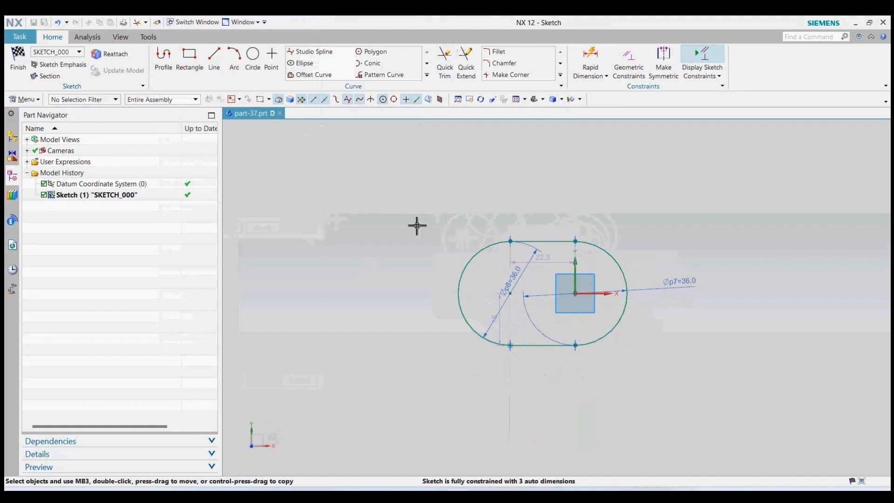
{"action": "scroll", "coordinate": [505, 287], "scroll_direction": "up", "scroll_amount": 3}
{"action": "left_click", "coordinate": [253, 58]}
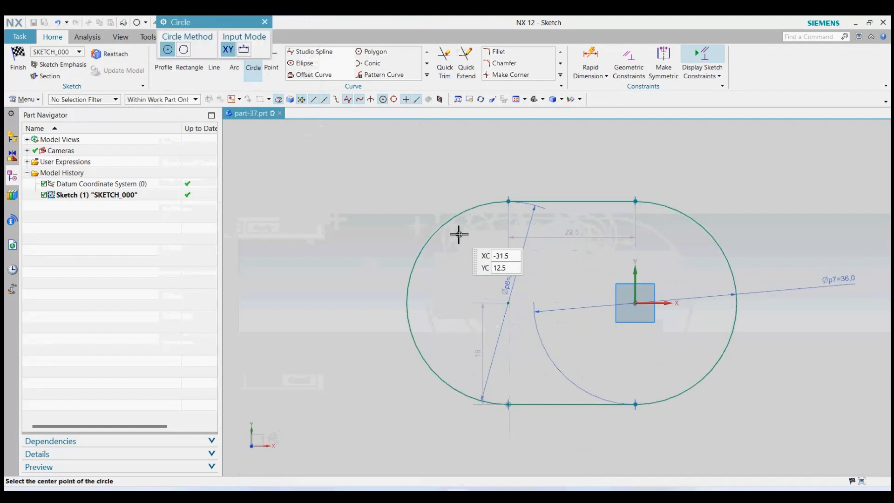
{"action": "left_click", "coordinate": [265, 21]}
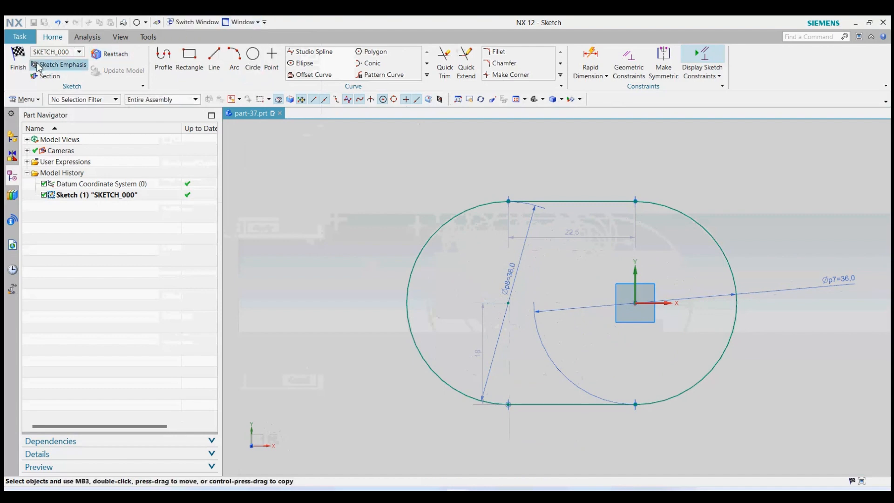
Step: Finish the sketch and extrude the slot outline as a solid from 0 to 4.4 mm
{"action": "left_click", "coordinate": [18, 58]}
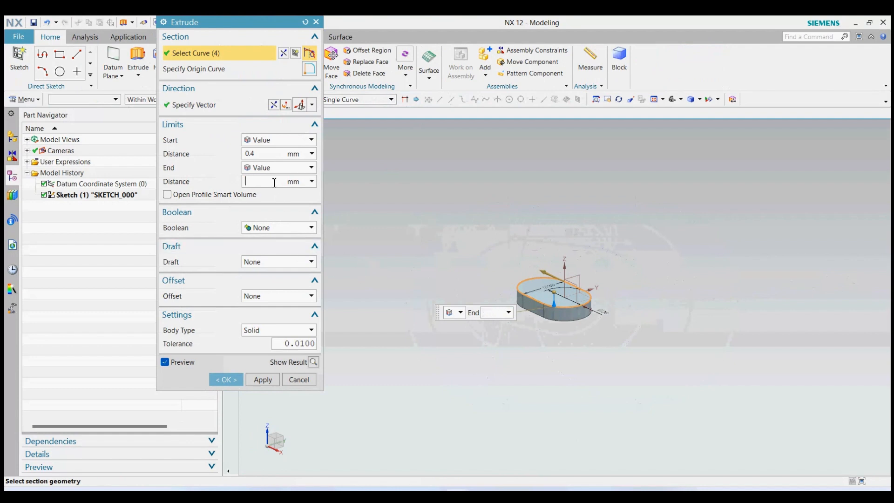
{"action": "type", "text": "4."}
{"action": "key", "text": "Return"}
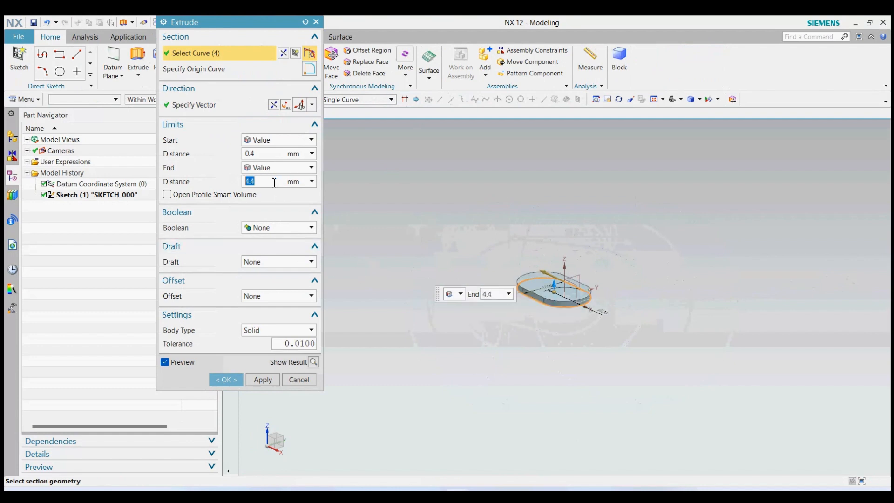
{"action": "left_click", "coordinate": [265, 156]}
{"action": "type", "text": "0"}
{"action": "key", "text": "Return"}
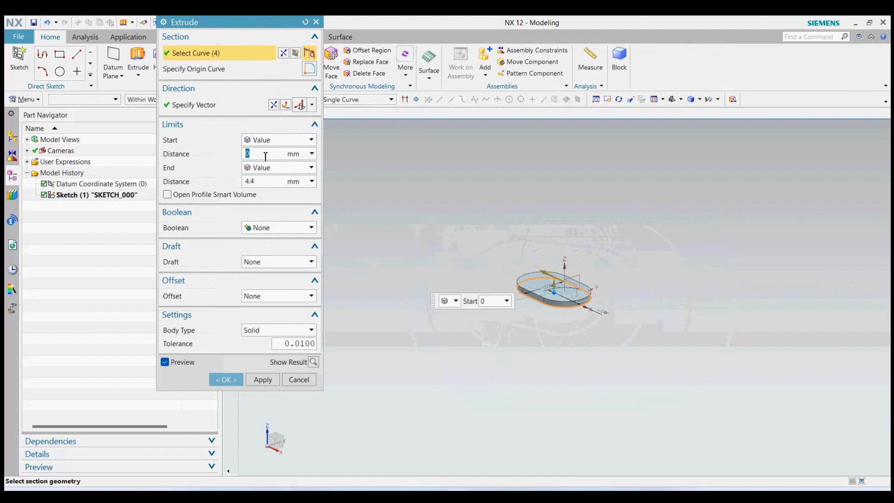
{"action": "left_click", "coordinate": [226, 380]}
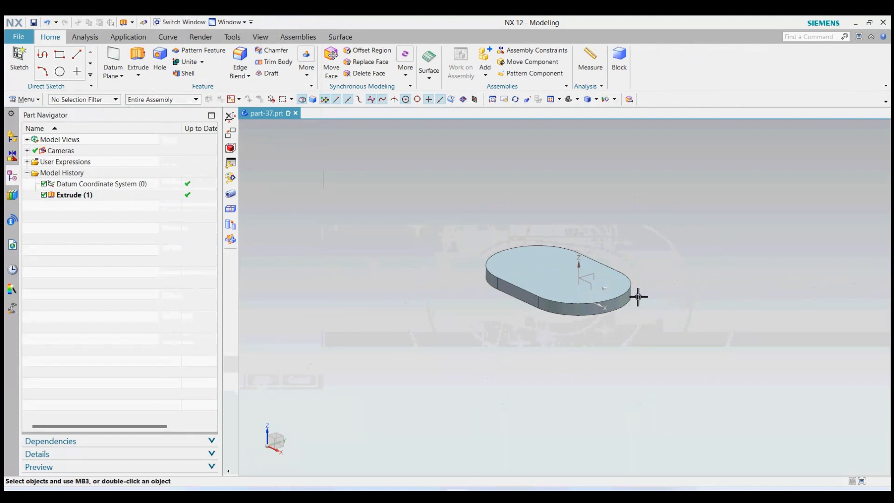
Step: Start an Extrude with a new section sketch on the plate's top face
{"action": "middle_click_drag", "start_coordinate": [638, 297], "coordinate": [334, 190]}
{"action": "left_click", "coordinate": [138, 75]}
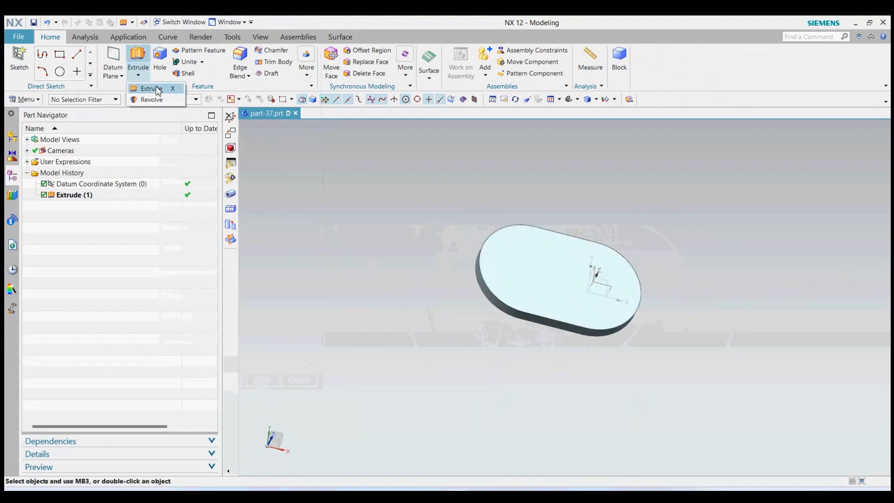
{"action": "left_click", "coordinate": [151, 88]}
{"action": "left_click", "coordinate": [536, 300]}
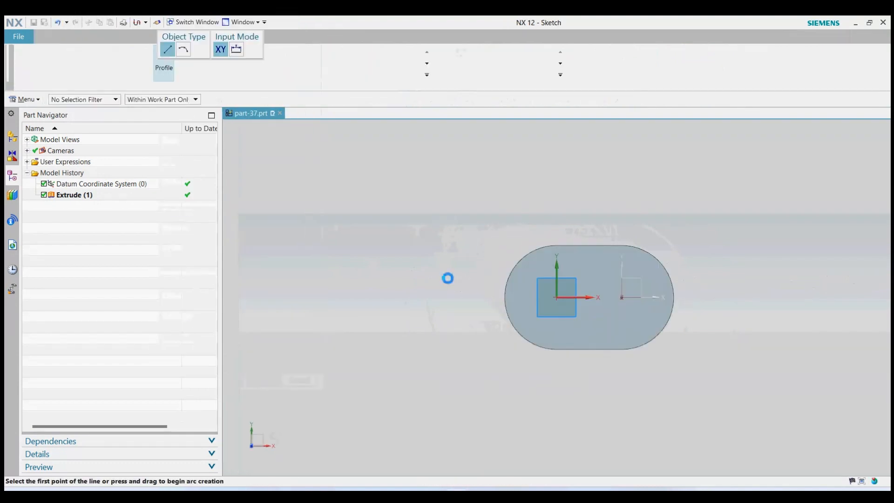
{"action": "key", "text": "Escape"}
Step: Draw two 15.2 mm diameter circles centred on the centres of the plate's two rounded ends
{"action": "left_click", "coordinate": [253, 70]}
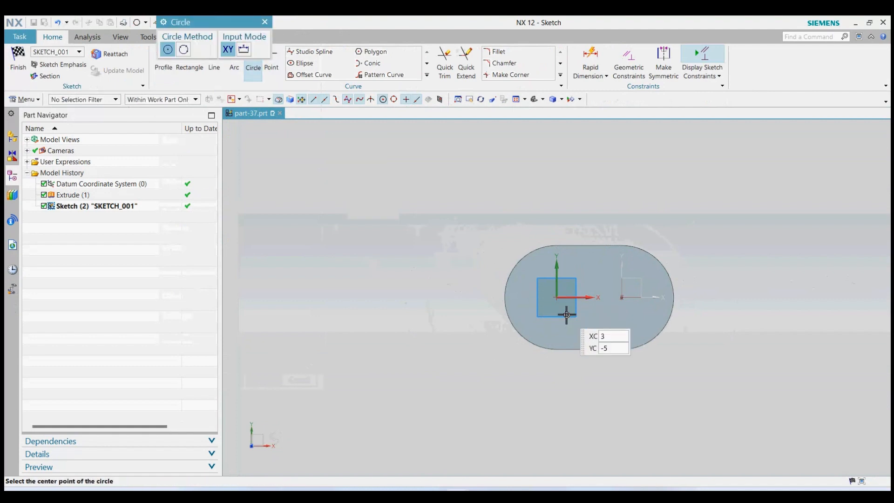
{"action": "left_click", "coordinate": [557, 296]}
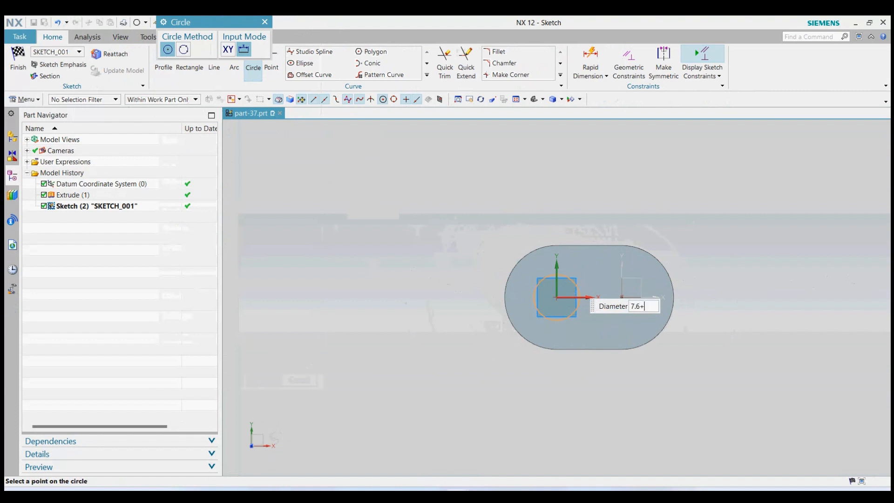
{"action": "key", "text": "Return"}
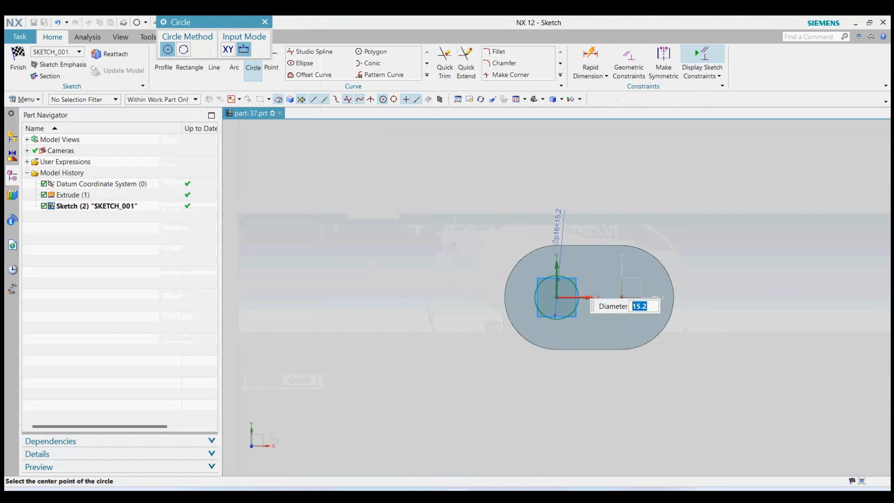
{"action": "scroll", "coordinate": [645, 303], "scroll_direction": "up", "scroll_amount": 4}
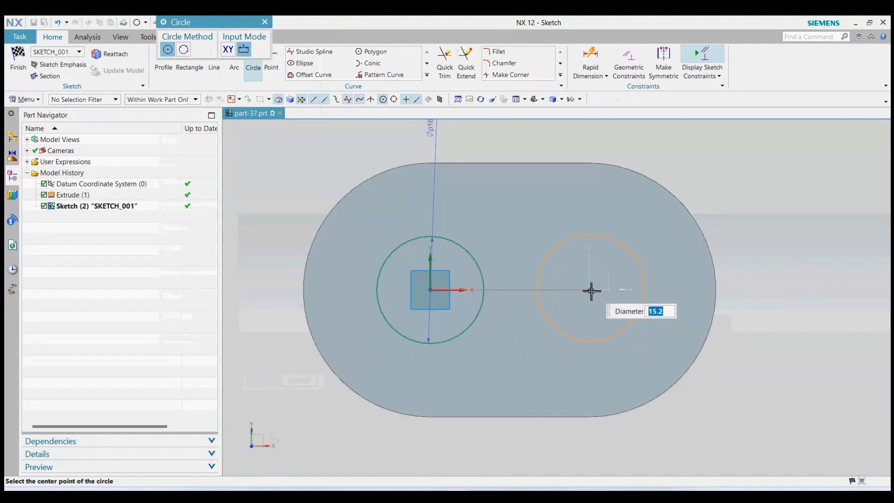
{"action": "left_click", "coordinate": [716, 283]}
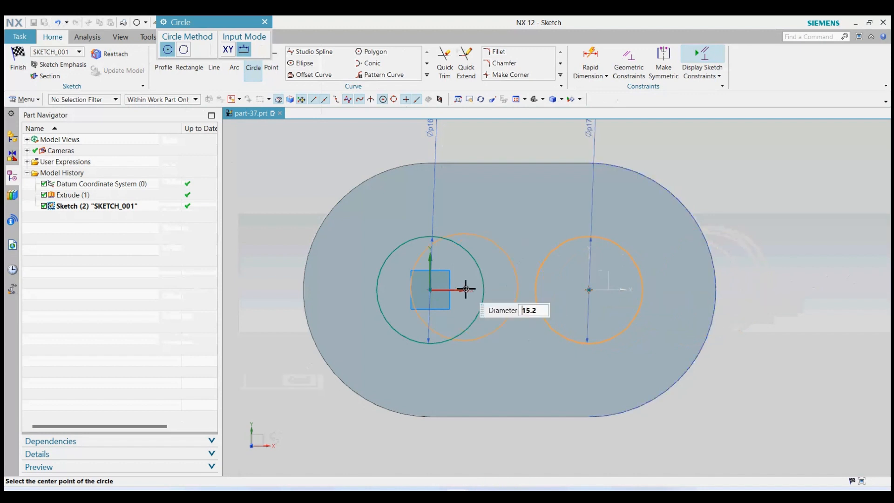
{"action": "left_click", "coordinate": [265, 22]}
Step: Draw a concentric 10 mm diameter circle inside each of the two 15.2 mm circles
{"action": "left_click", "coordinate": [253, 58]}
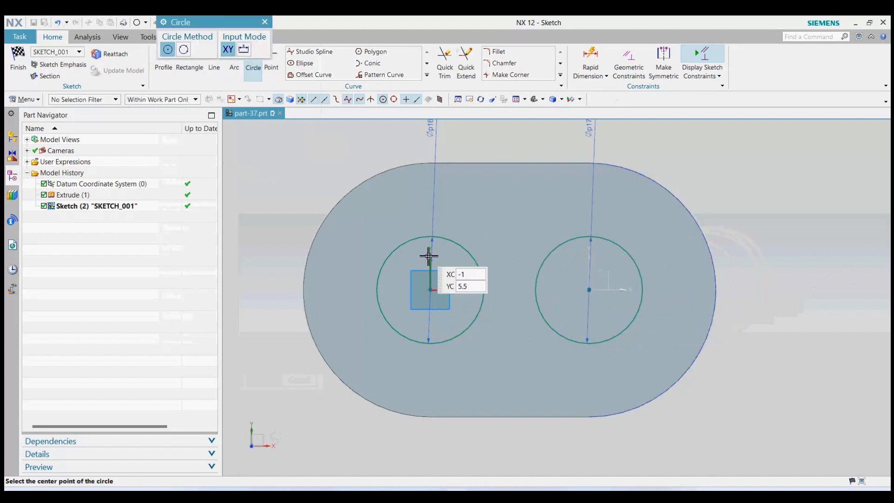
{"action": "scroll", "coordinate": [442, 259], "scroll_direction": "up", "scroll_amount": 4}
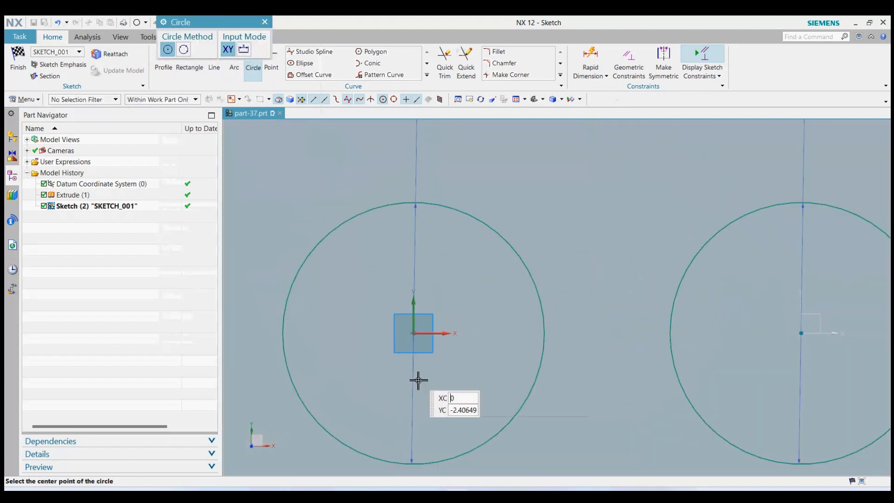
{"action": "left_click", "coordinate": [507, 424]}
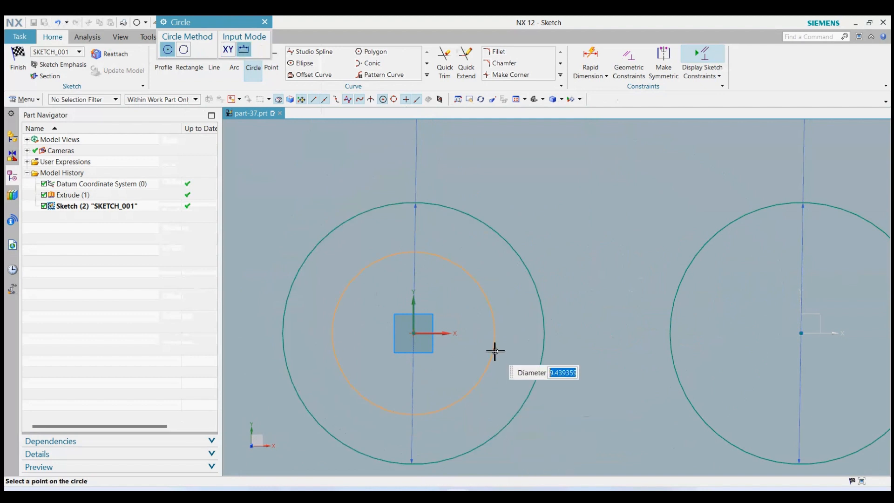
{"action": "type", "text": "10"}
{"action": "key", "text": "Return"}
{"action": "scroll", "coordinate": [414, 238], "scroll_direction": "down", "scroll_amount": 3}
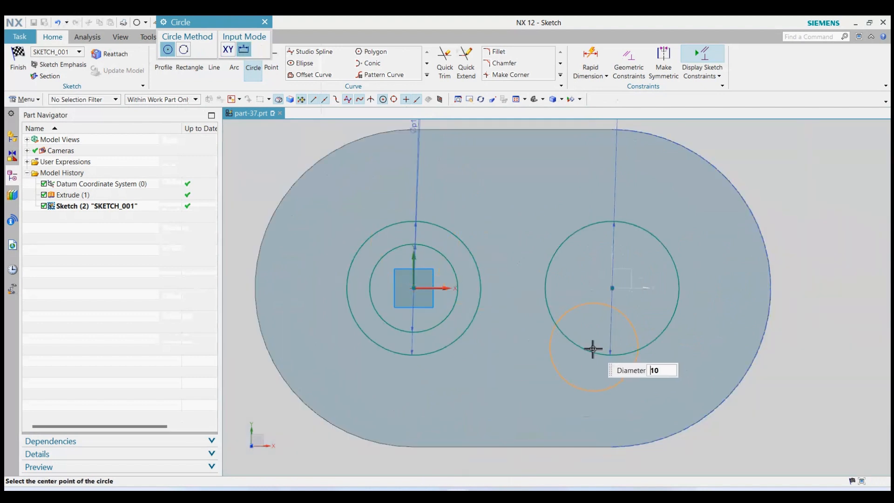
{"action": "left_click", "coordinate": [574, 342]}
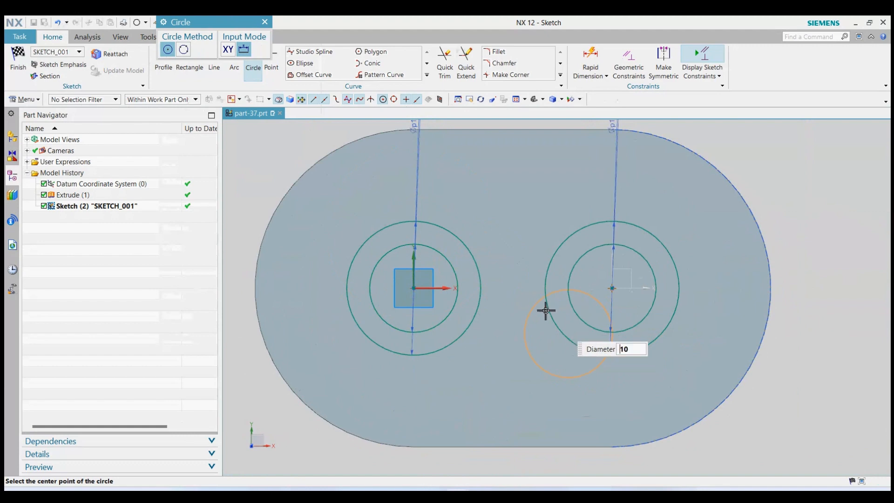
{"action": "left_click", "coordinate": [265, 22]}
Step: Draw two horizontal lines joining the topmost points and the bottommost points of the two larger circles
{"action": "left_click", "coordinate": [214, 61]}
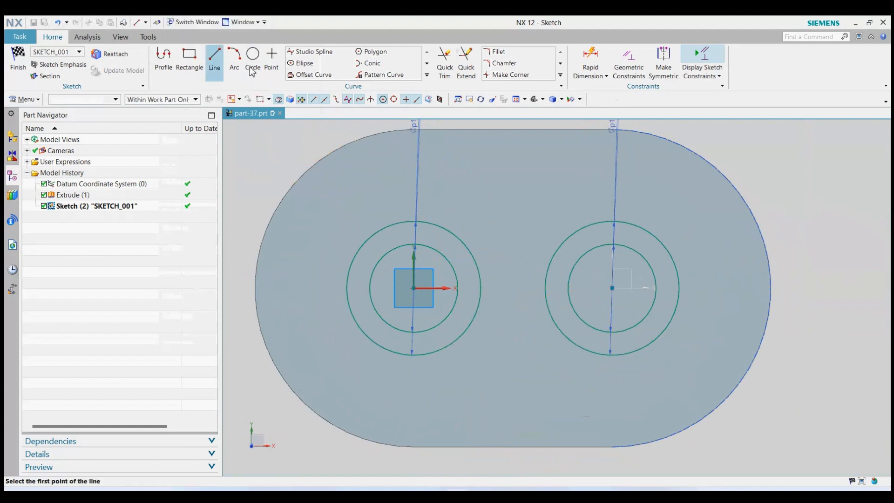
{"action": "left_click", "coordinate": [412, 221]}
{"action": "left_click", "coordinate": [613, 222]}
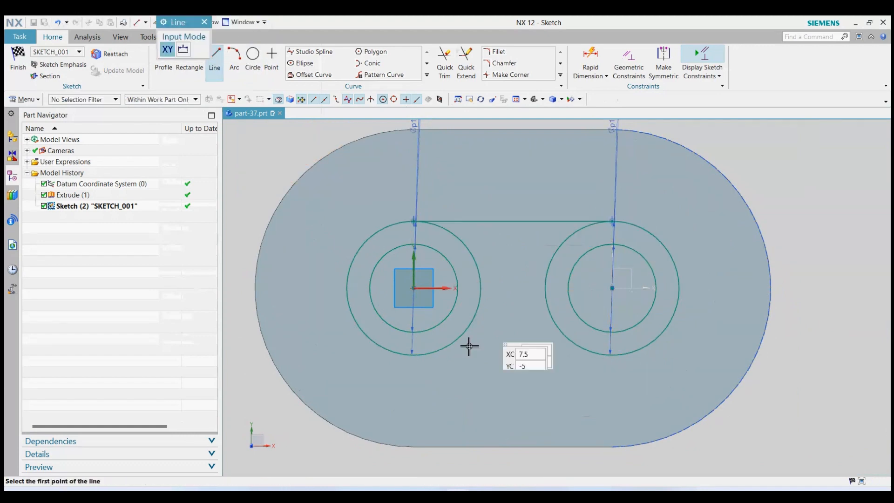
{"action": "left_click", "coordinate": [411, 355]}
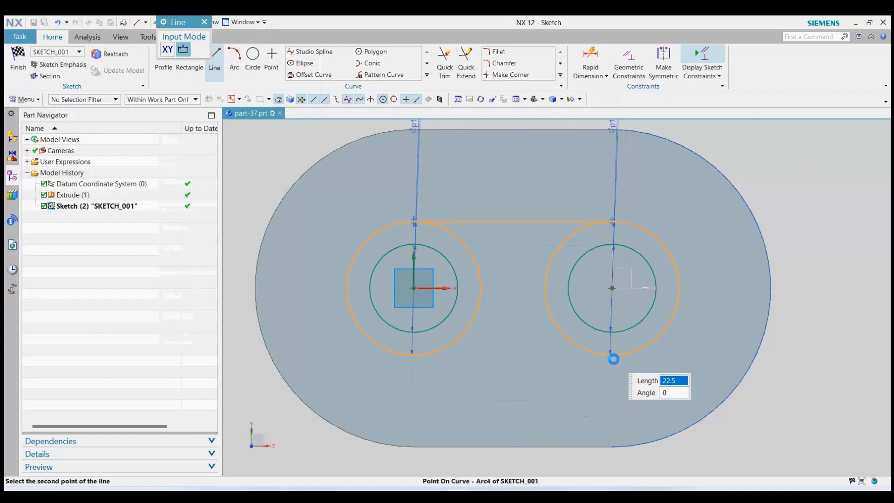
{"action": "left_click", "coordinate": [613, 359]}
{"action": "left_click", "coordinate": [204, 22]}
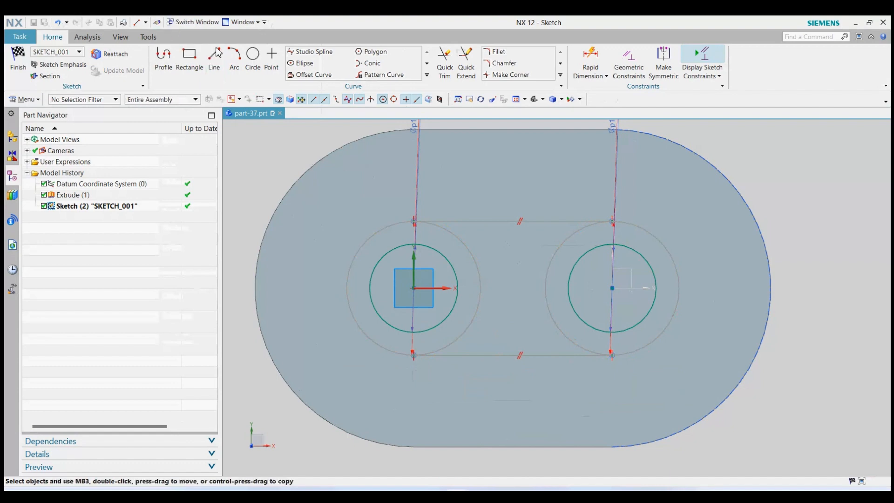
Step: Draw two horizontal lines joining the topmost points and the bottommost points of the two 10 mm circles
{"action": "left_click", "coordinate": [214, 60]}
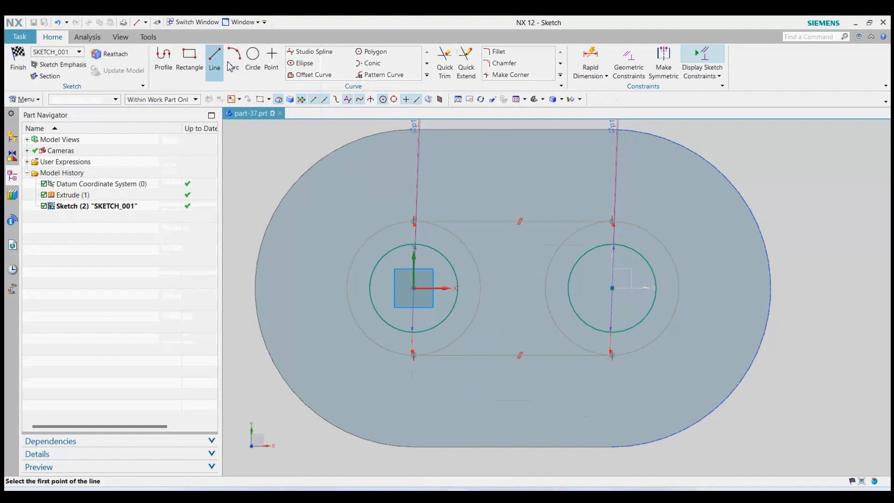
{"action": "left_click", "coordinate": [413, 245]}
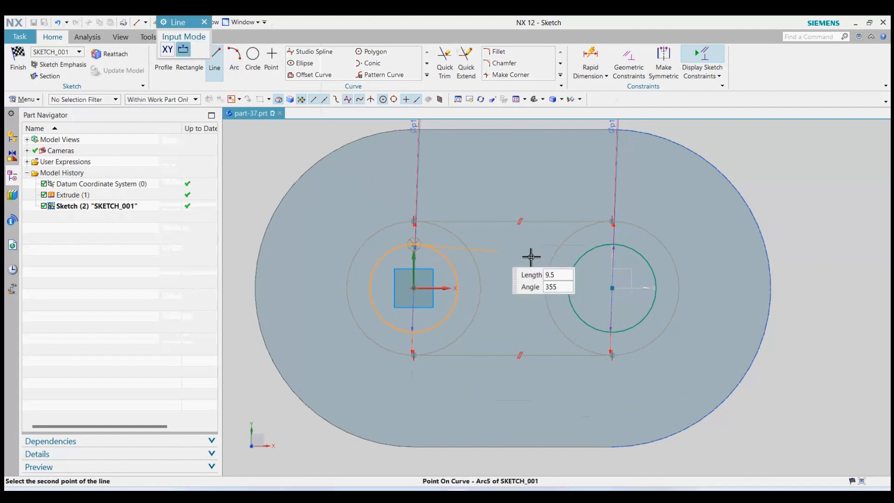
{"action": "left_click", "coordinate": [612, 244]}
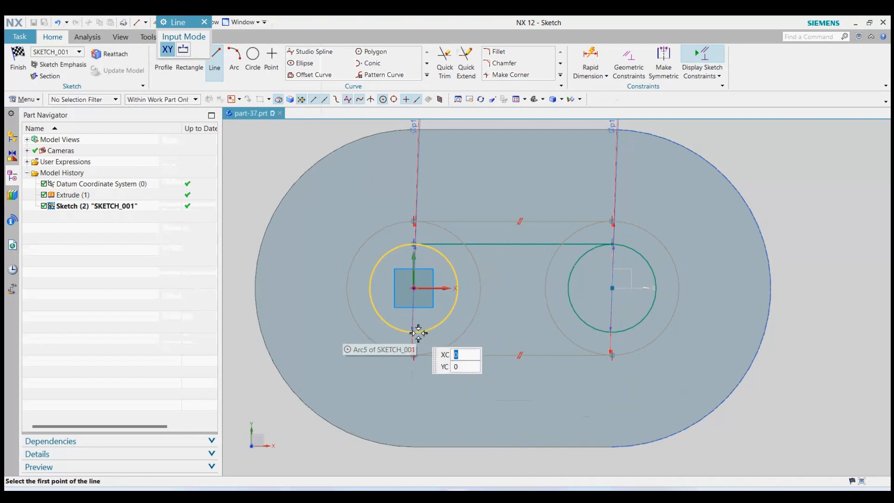
{"action": "left_click", "coordinate": [415, 332]}
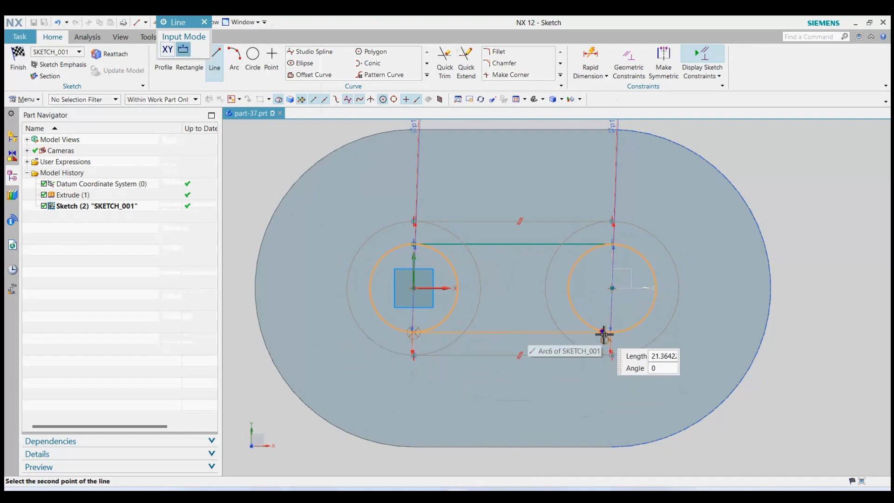
{"action": "left_click", "coordinate": [606, 333]}
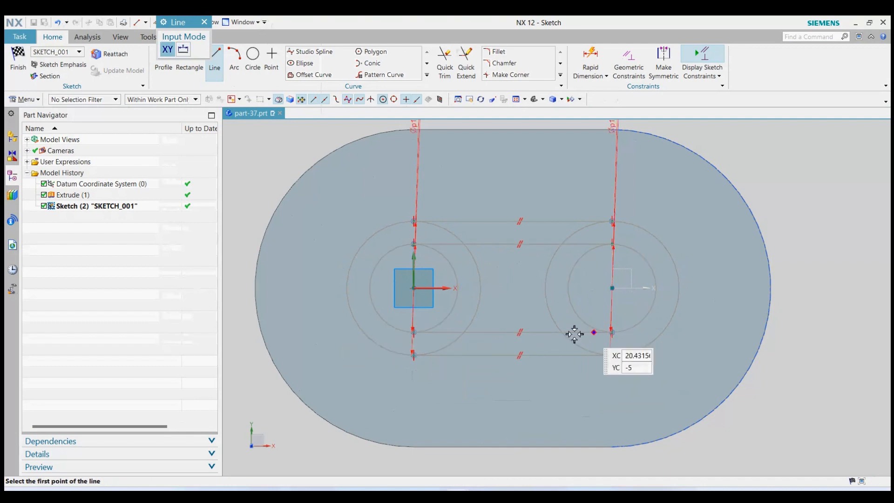
{"action": "left_click", "coordinate": [204, 23]}
Step: Trim the facing inner arcs of all four circles between the two inner horizontal lines
{"action": "left_click", "coordinate": [444, 63]}
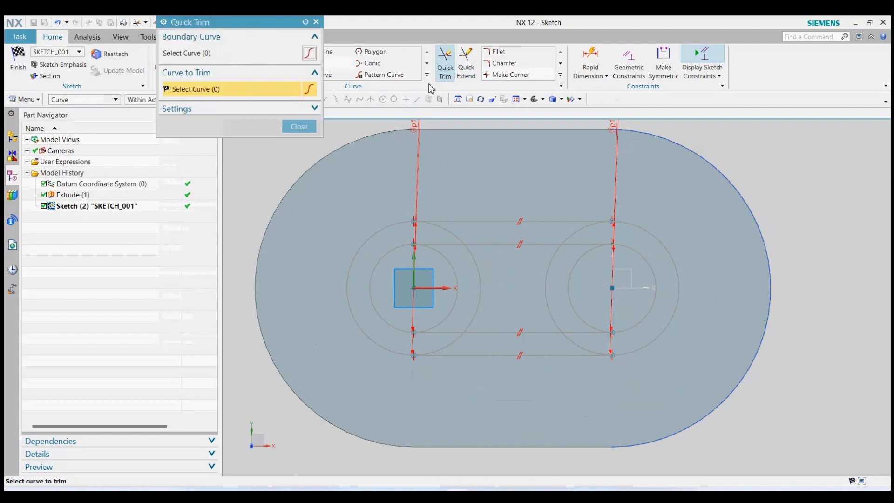
{"action": "left_click", "coordinate": [481, 273]}
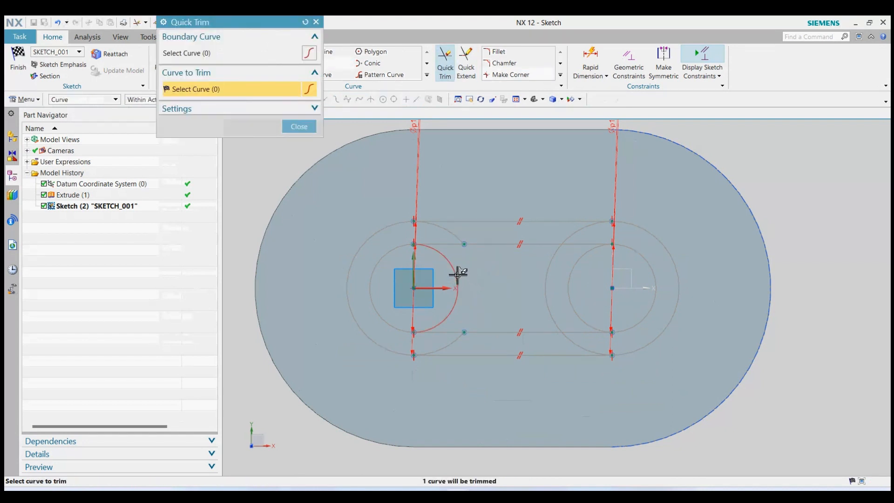
{"action": "left_click", "coordinate": [458, 275]}
{"action": "left_click", "coordinate": [545, 288]}
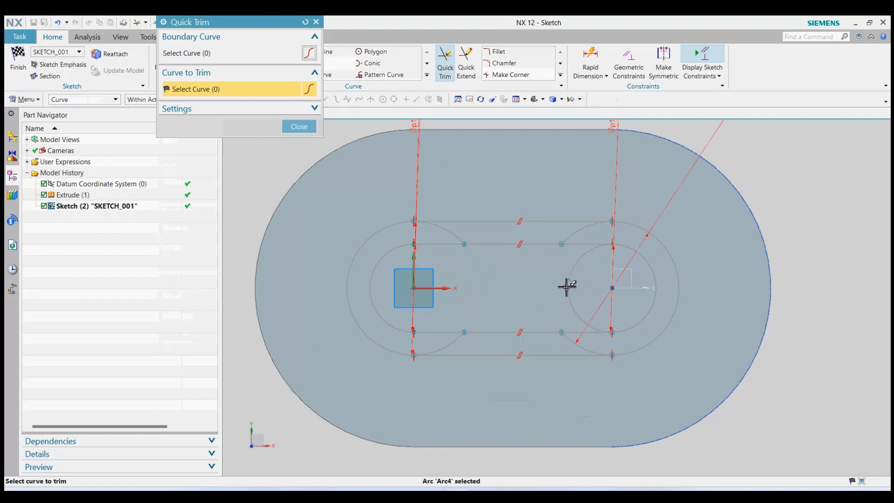
{"action": "left_click", "coordinate": [568, 286]}
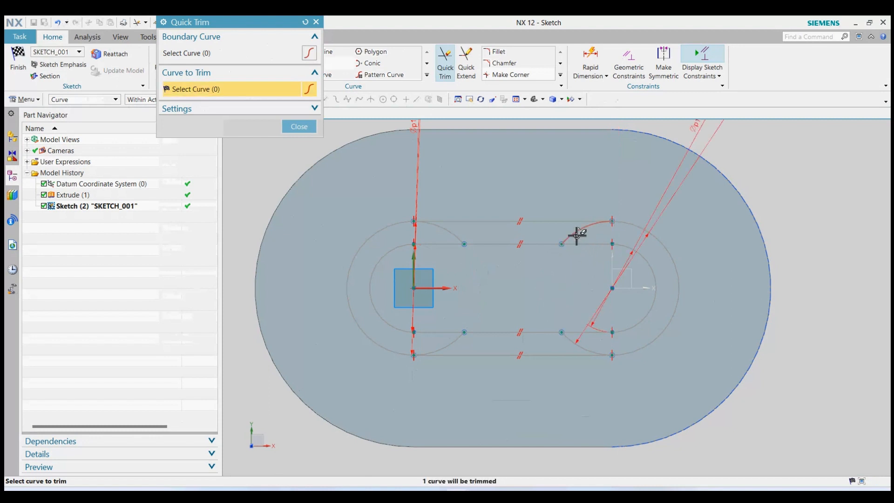
Step: Trim the four leftover arc pieces between the inner and outer lines, leaving two concentric slot outlines
{"action": "left_click", "coordinate": [578, 237]}
{"action": "left_click", "coordinate": [450, 233]}
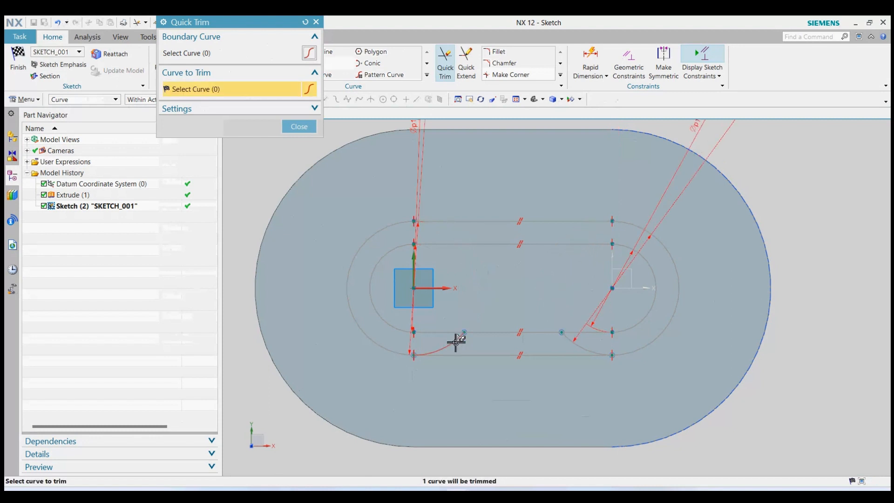
{"action": "left_click", "coordinate": [456, 343]}
{"action": "left_click", "coordinate": [584, 349]}
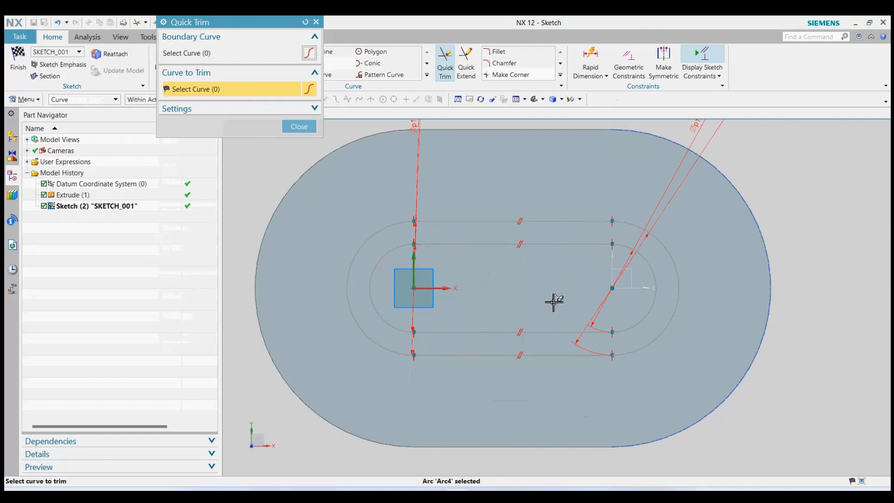
{"action": "mouse_move", "coordinate": [554, 303]}
{"action": "middle_mouse_down"}
{"action": "mouse_move", "coordinate": [615, 331]}
{"action": "mouse_move", "coordinate": [643, 315]}
{"action": "mouse_move", "coordinate": [569, 292]}
{"action": "middle_mouse_up"}
{"action": "scroll", "coordinate": [352, 243], "scroll_direction": "up", "scroll_amount": 5}
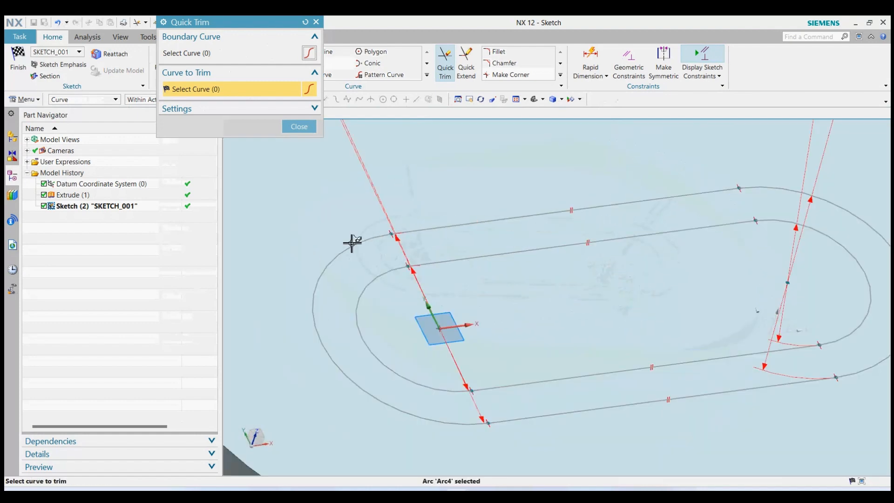
{"action": "scroll", "coordinate": [352, 243], "scroll_direction": "down", "scroll_amount": 2}
{"action": "left_click", "coordinate": [298, 126]}
Step: Finish the sketch and extrude the concentric slot outlines upward as a solid from 0 to 16-4.54 mm
{"action": "scroll", "coordinate": [463, 314], "scroll_direction": "down", "scroll_amount": 3}
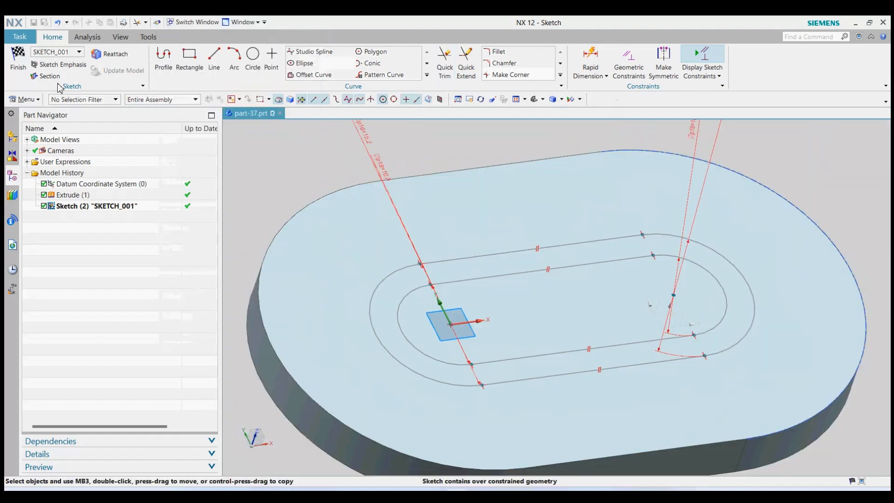
{"action": "left_click", "coordinate": [18, 58]}
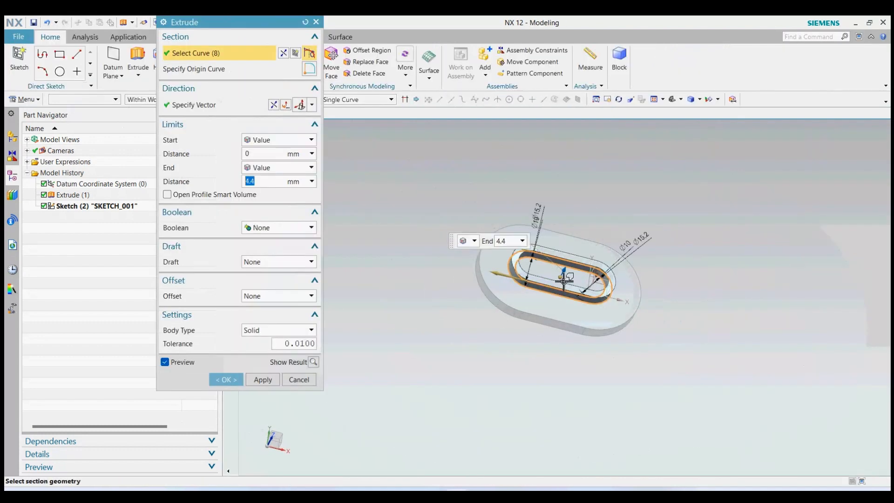
{"action": "middle_click_drag", "start_coordinate": [579, 287], "coordinate": [559, 245]}
{"action": "scroll", "coordinate": [553, 244], "scroll_direction": "up", "scroll_amount": 3}
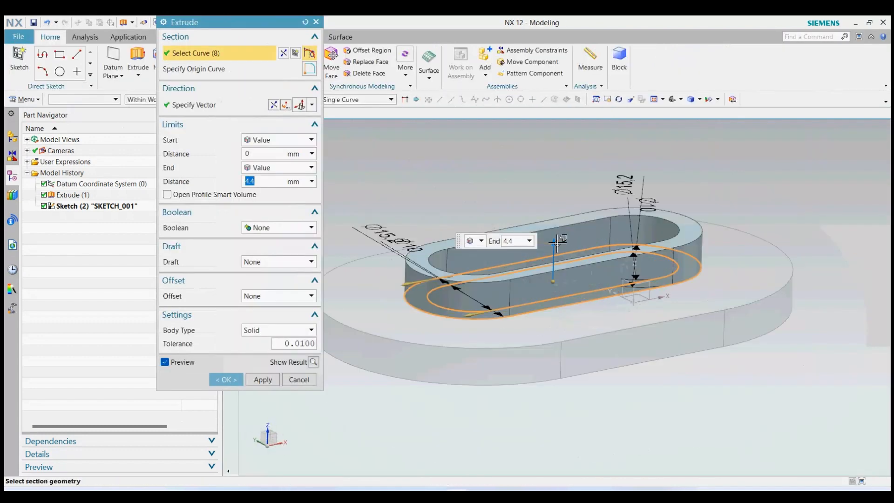
{"action": "left_click_drag", "start_coordinate": [553, 243], "coordinate": [551, 175]}
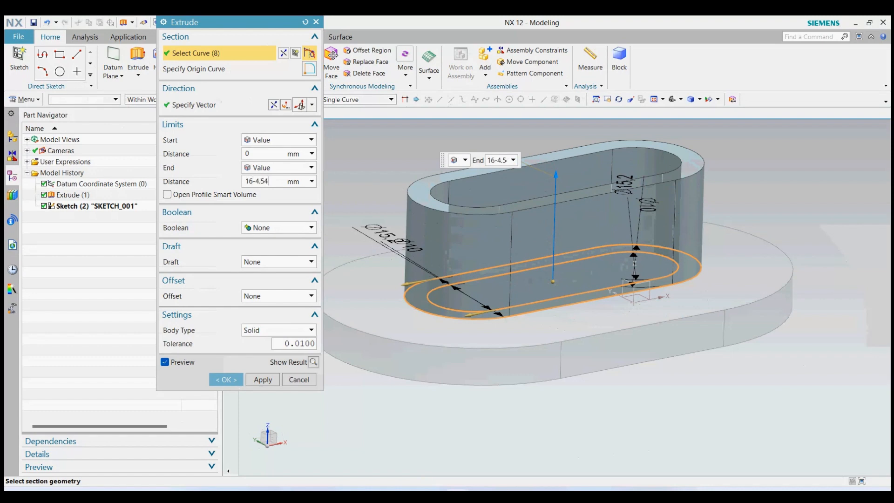
{"action": "key", "text": "Return"}
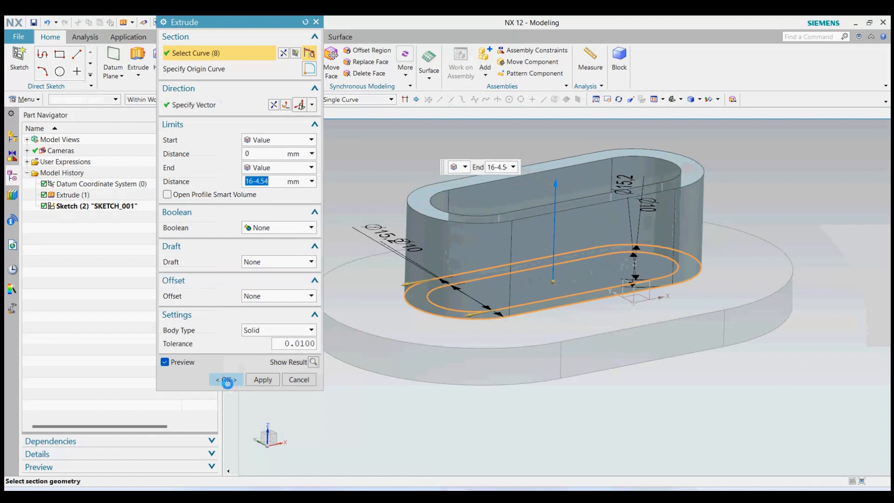
{"action": "left_click", "coordinate": [226, 379]}
Step: Edit the slot-shaped boss extrusion and set its end distance to 16-4.4 mm
{"action": "scroll", "coordinate": [461, 267], "scroll_direction": "down", "scroll_amount": 2}
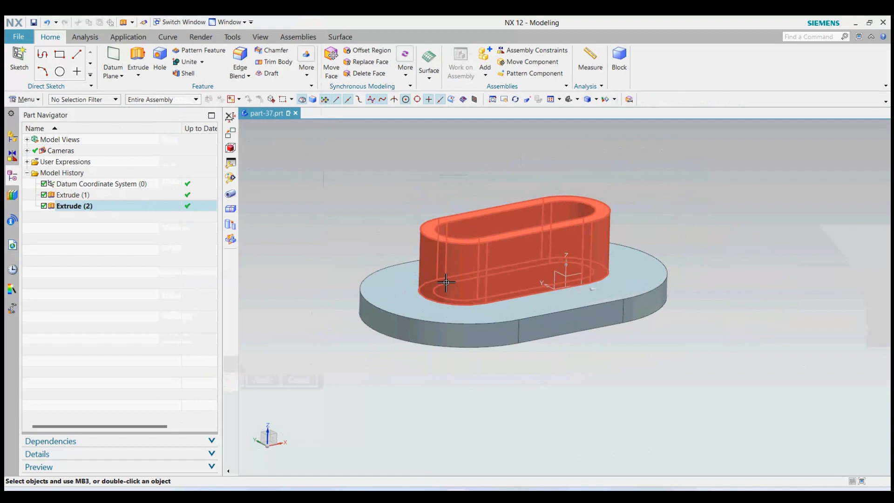
{"action": "right_click", "coordinate": [486, 232]}
{"action": "left_click", "coordinate": [517, 295]}
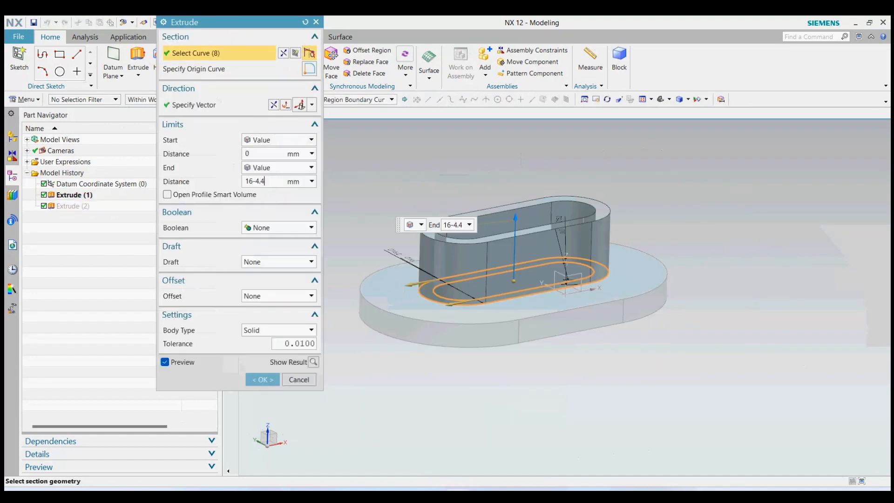
{"action": "left_click", "coordinate": [260, 380]}
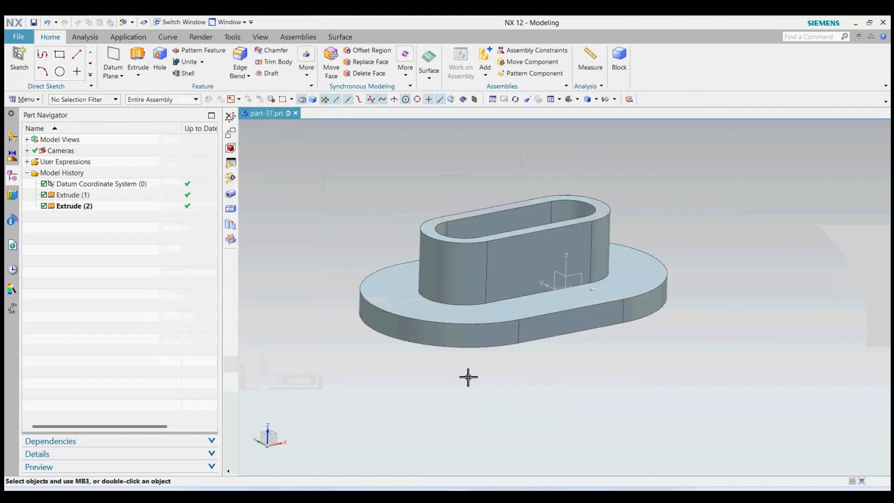
Step: Unite the hollow slot-shaped boss with the base plate, using the plate as the target body
{"action": "middle_click_drag", "start_coordinate": [469, 377], "coordinate": [436, 391]}
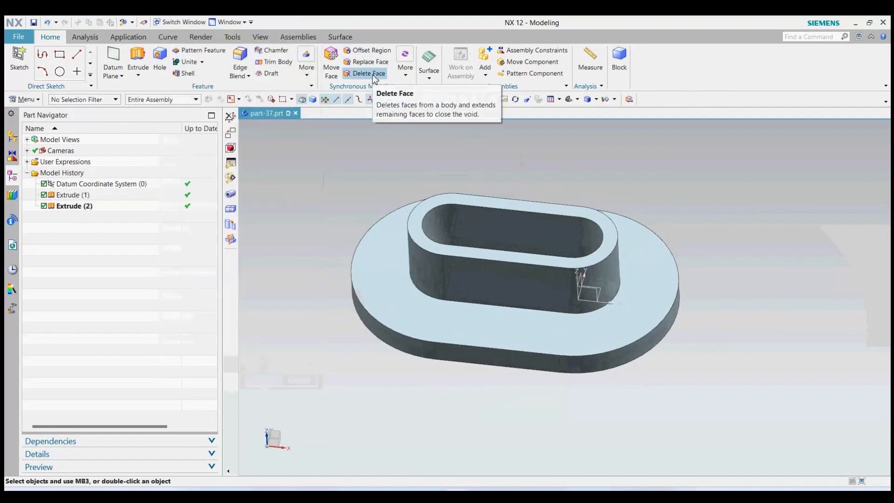
{"action": "mouse_move", "coordinate": [495, 190]}
{"action": "middle_mouse_down"}
{"action": "mouse_move", "coordinate": [507, 207]}
{"action": "mouse_move", "coordinate": [506, 196]}
{"action": "middle_mouse_up"}
{"action": "left_click", "coordinate": [192, 62]}
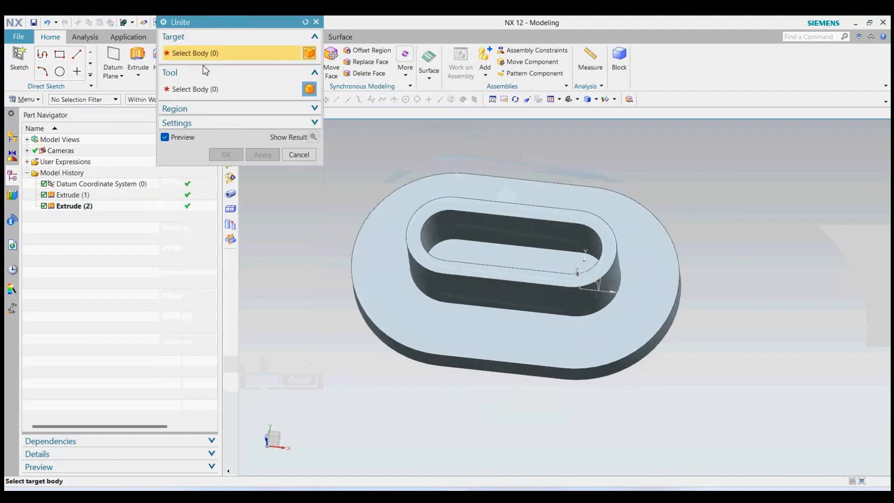
{"action": "left_click", "coordinate": [499, 353]}
{"action": "left_click", "coordinate": [480, 295]}
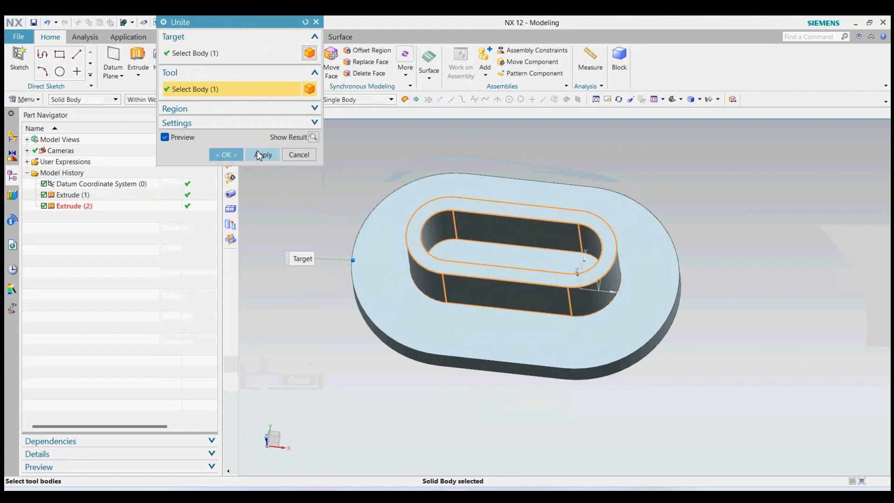
{"action": "left_click", "coordinate": [226, 154]}
{"action": "left_click", "coordinate": [370, 62]}
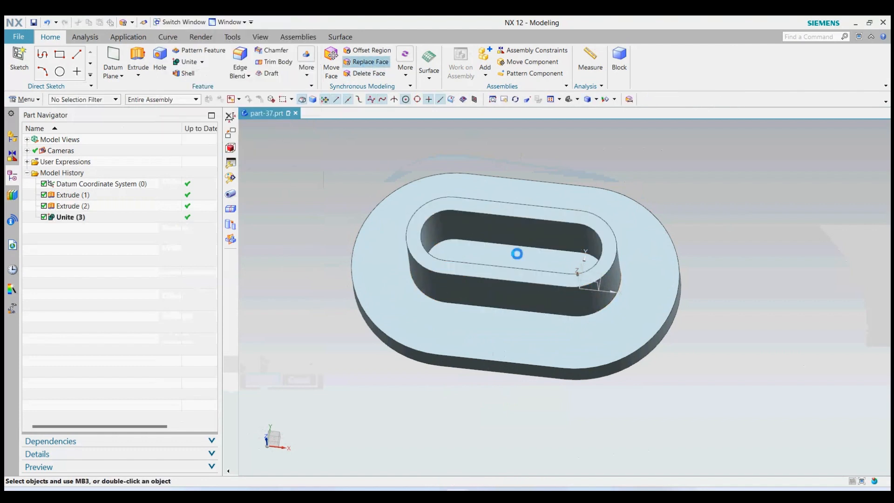
{"action": "left_click", "coordinate": [511, 263]}
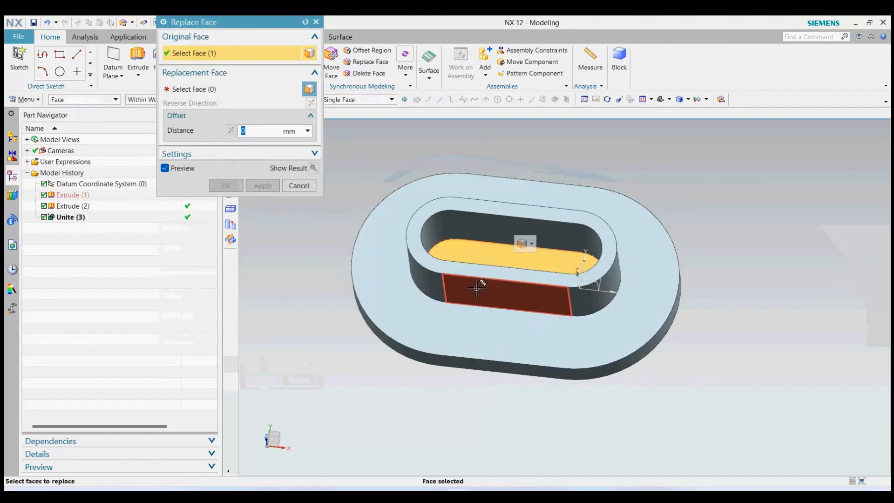
{"action": "type", "text": "16-5"}
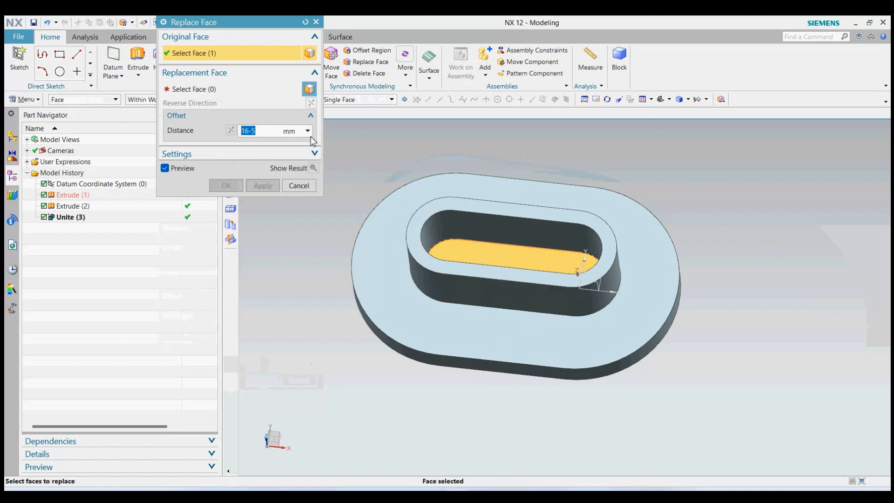
{"action": "left_click", "coordinate": [297, 185]}
Step: Raise the floor face inside the boss with Offset Region by a distance of 16-5 mm
{"action": "left_click", "coordinate": [392, 50]}
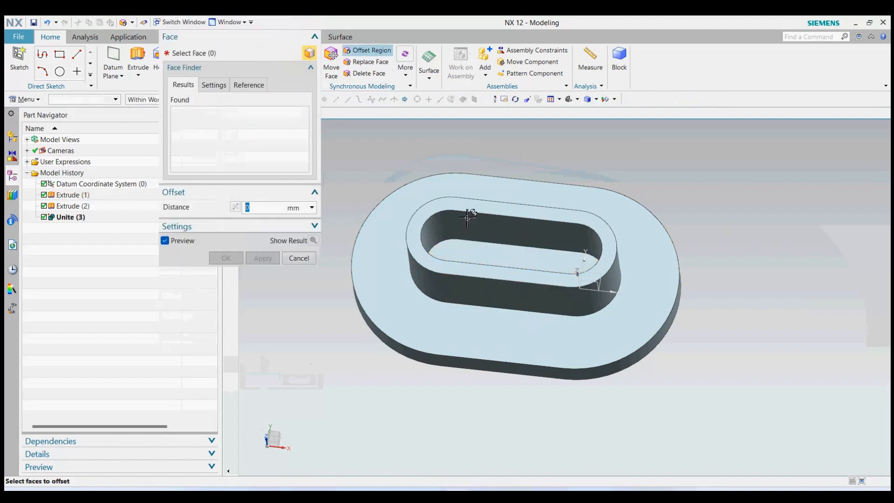
{"action": "left_click", "coordinate": [477, 253]}
{"action": "type", "text": "16"}
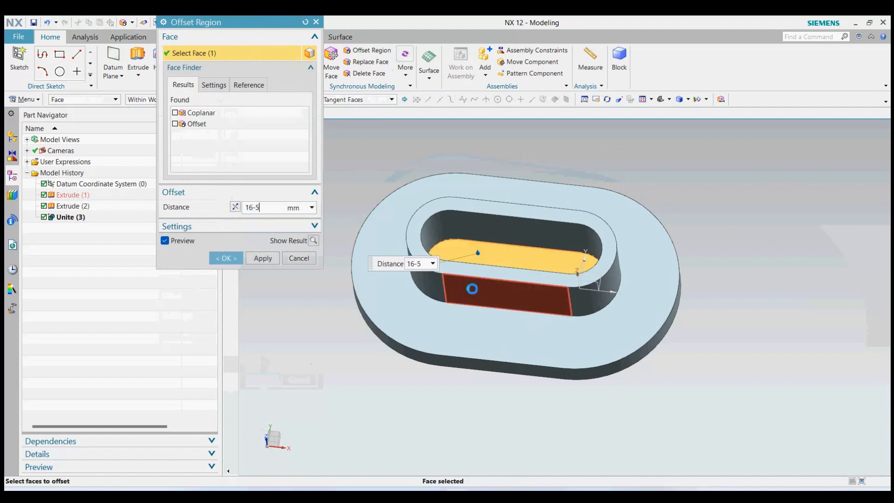
{"action": "type", "text": "-5"}
{"action": "key", "text": "Return"}
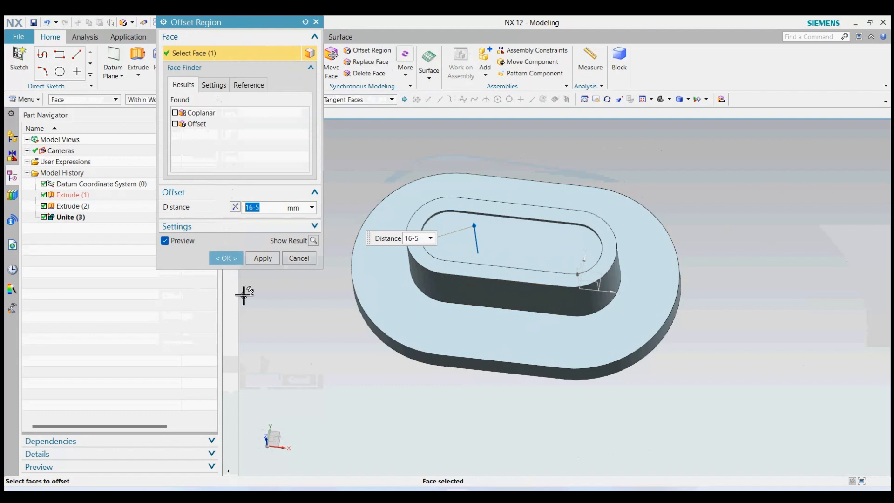
{"action": "left_click", "coordinate": [228, 259]}
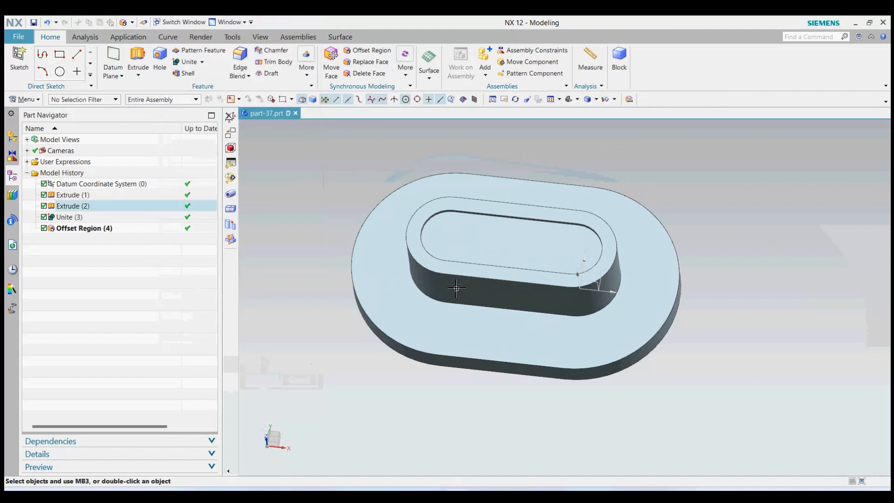
Step: Measure the pocket's depth along the Z-axis between its rim edge and floor edge with a linear dimension, then discard the dimension
{"action": "middle_click_drag", "start_coordinate": [549, 289], "coordinate": [550, 106]}
{"action": "left_click", "coordinate": [630, 99]}
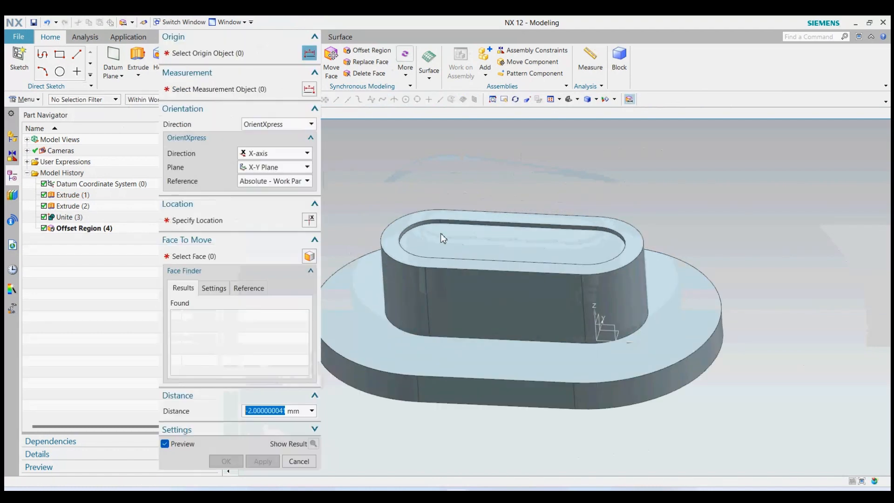
{"action": "scroll", "coordinate": [454, 217], "scroll_direction": "up", "scroll_amount": 3}
{"action": "left_click", "coordinate": [674, 359]}
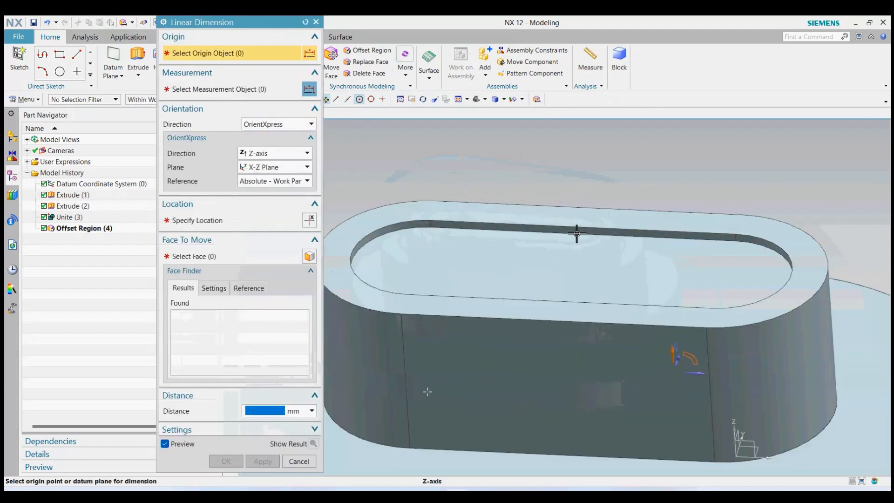
{"action": "left_click", "coordinate": [433, 223]}
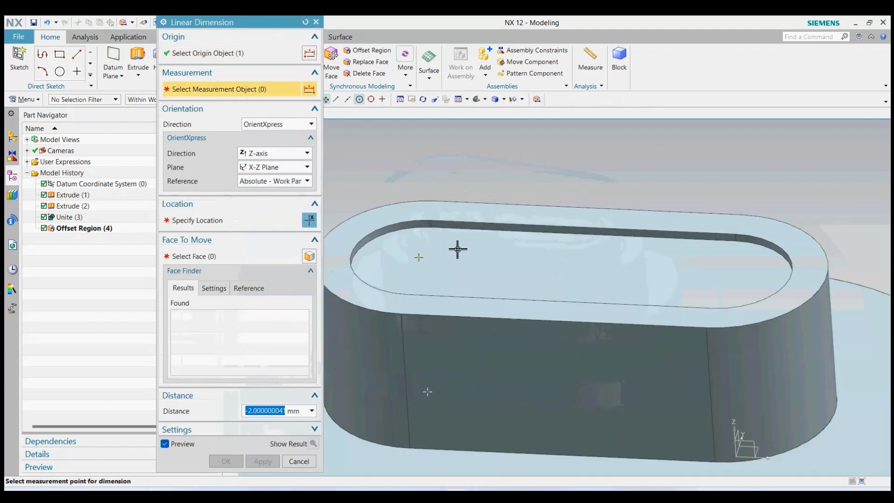
{"action": "left_click", "coordinate": [427, 230]}
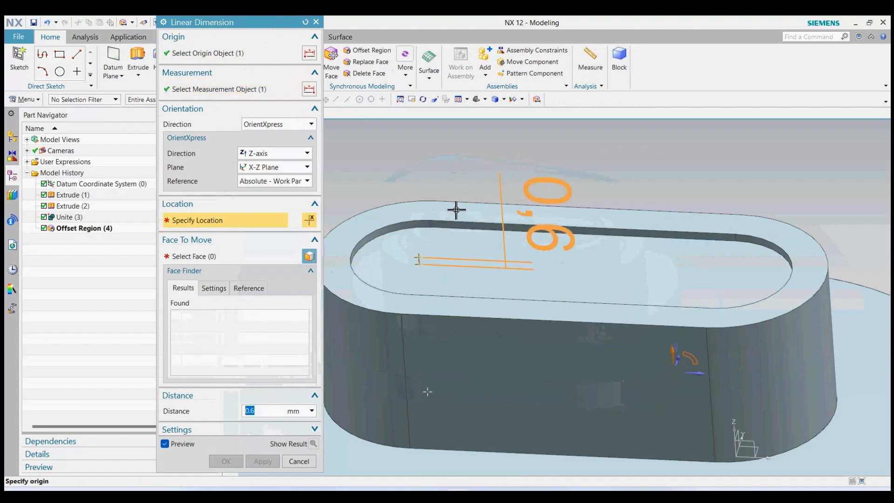
{"action": "left_click", "coordinate": [298, 461]}
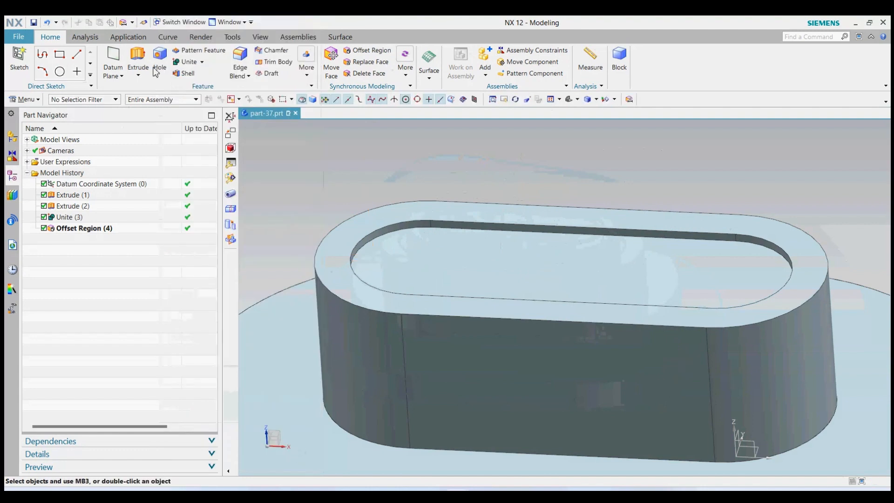
Step: Lower the pocket floor face inside the boss with Offset Region by a distance of 5-.6 mm
{"action": "left_click", "coordinate": [371, 50]}
{"action": "left_click", "coordinate": [441, 249]}
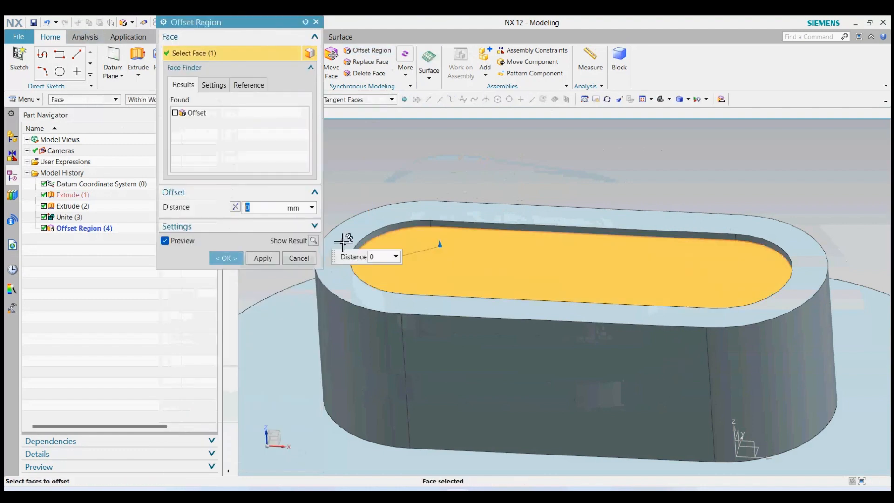
{"action": "left_click", "coordinate": [255, 208]}
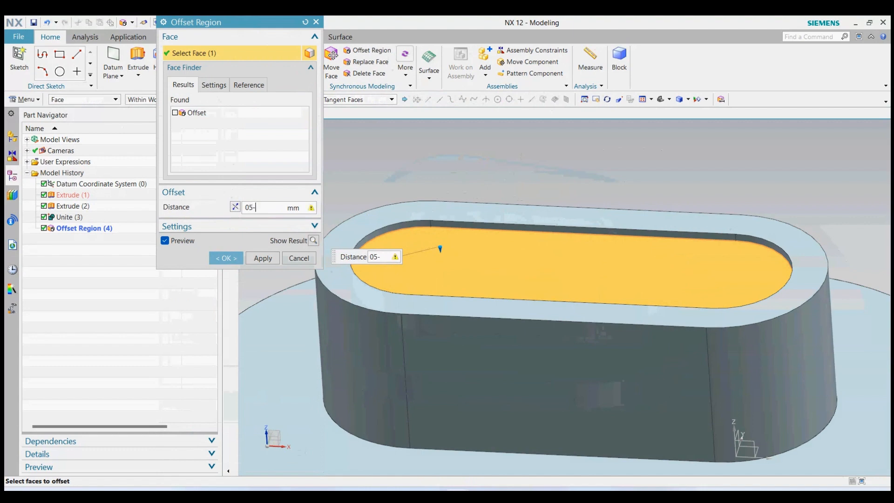
{"action": "type", "text": "5-.6"}
{"action": "key", "text": "Return"}
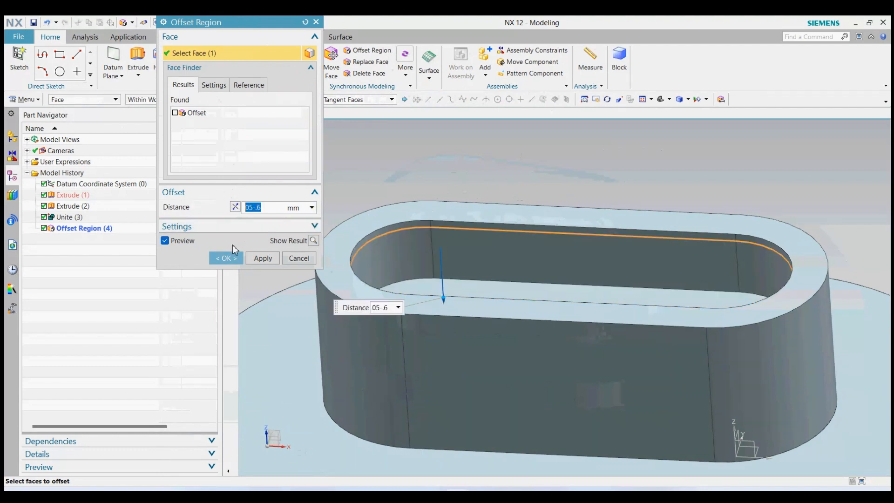
{"action": "left_click", "coordinate": [228, 258]}
Step: Start an Extrude with a new sketch on the pocket floor and leave the Profile tool without drawing anything
{"action": "middle_click_drag", "start_coordinate": [405, 270], "coordinate": [487, 282]}
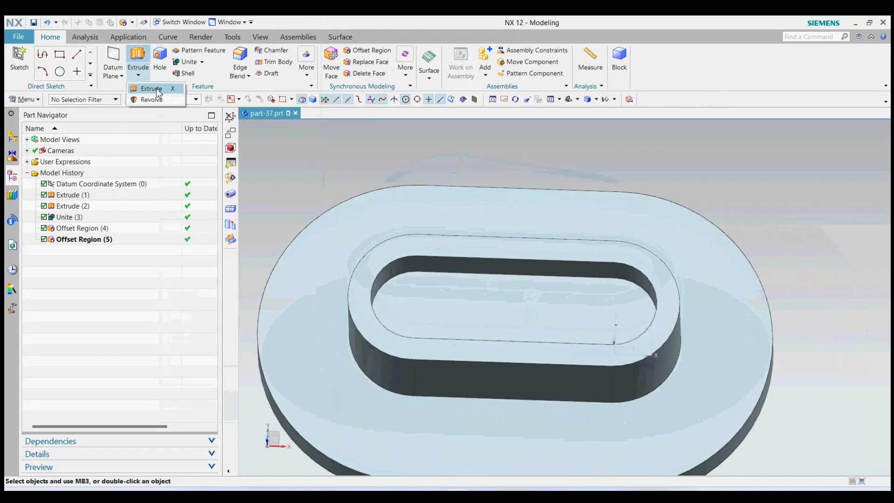
{"action": "left_click", "coordinate": [139, 66]}
{"action": "left_click", "coordinate": [469, 319]}
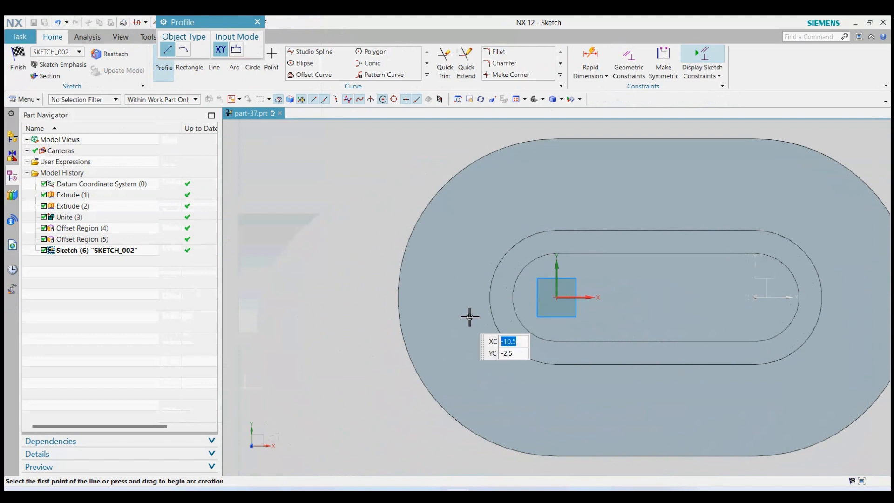
{"action": "left_click", "coordinate": [528, 330]}
{"action": "left_click", "coordinate": [257, 22]}
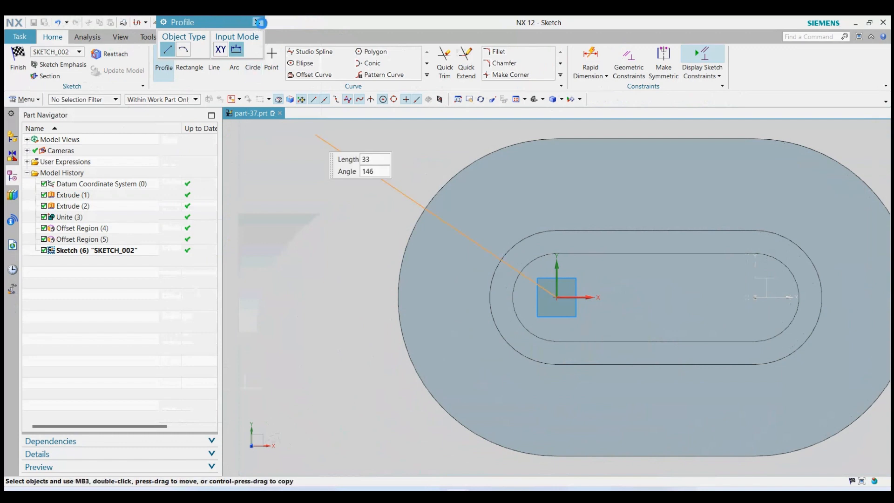
{"action": "left_click", "coordinate": [253, 69]}
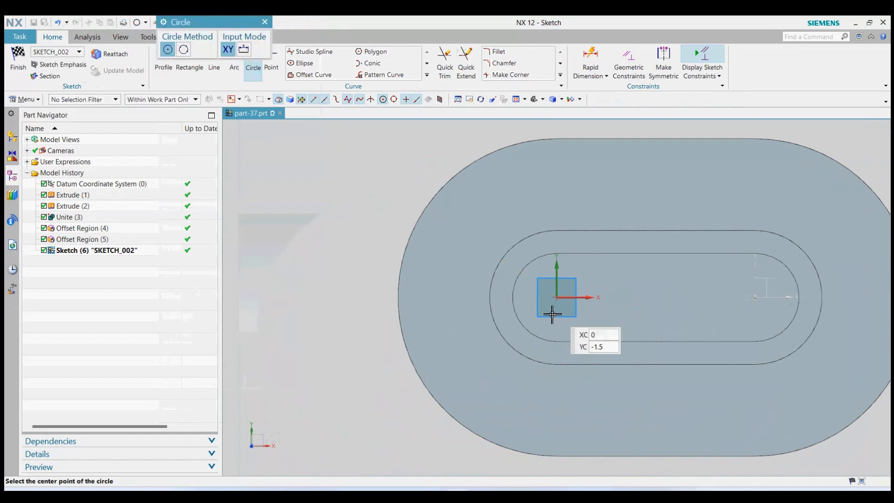
{"action": "left_click", "coordinate": [522, 325]}
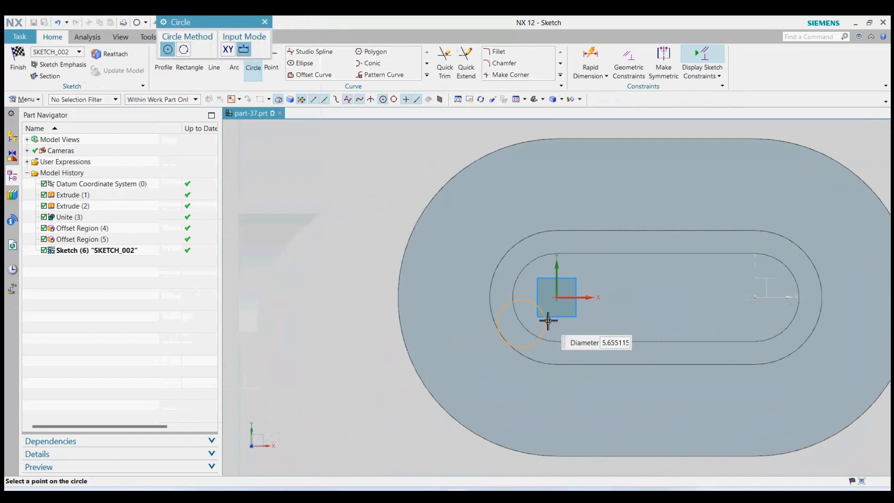
{"action": "left_click", "coordinate": [267, 22]}
Step: Draw a 5 mm diameter circle centred on the sketch origin at one rounded end of the pocket
{"action": "left_click", "coordinate": [254, 62]}
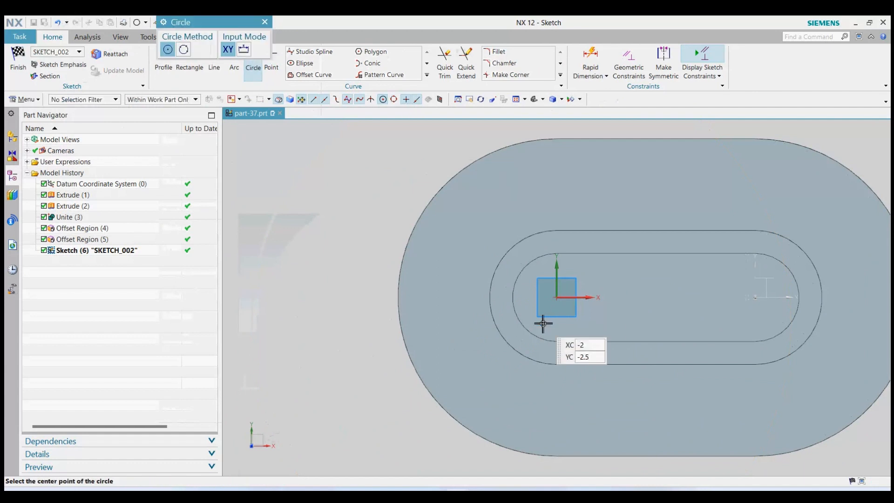
{"action": "left_click", "coordinate": [556, 297]}
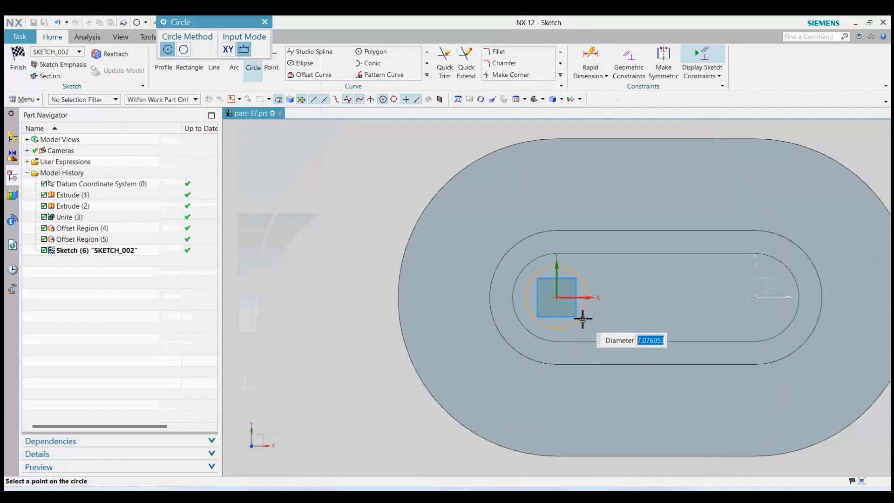
{"action": "type", "text": "5"}
{"action": "key", "text": "Return"}
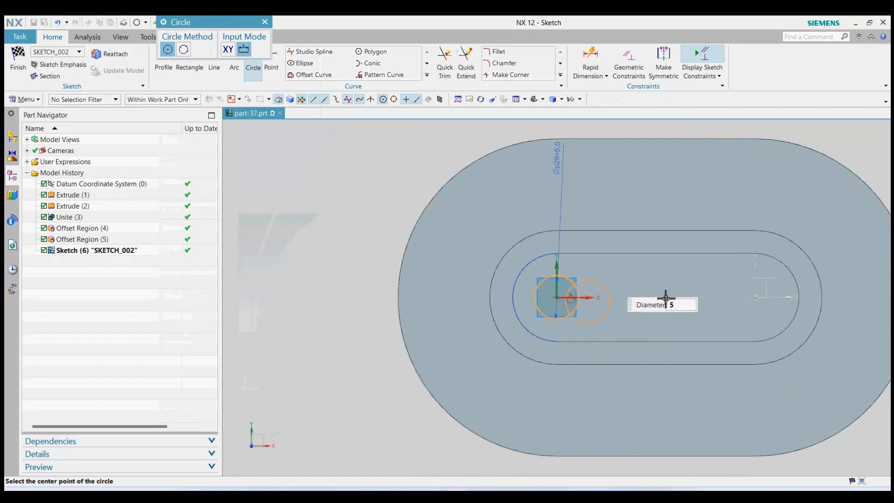
Step: Place another 5 mm circle at the arc centre of the pocket's opposite end and delete the stray circle beside it
{"action": "left_click", "coordinate": [785, 330]}
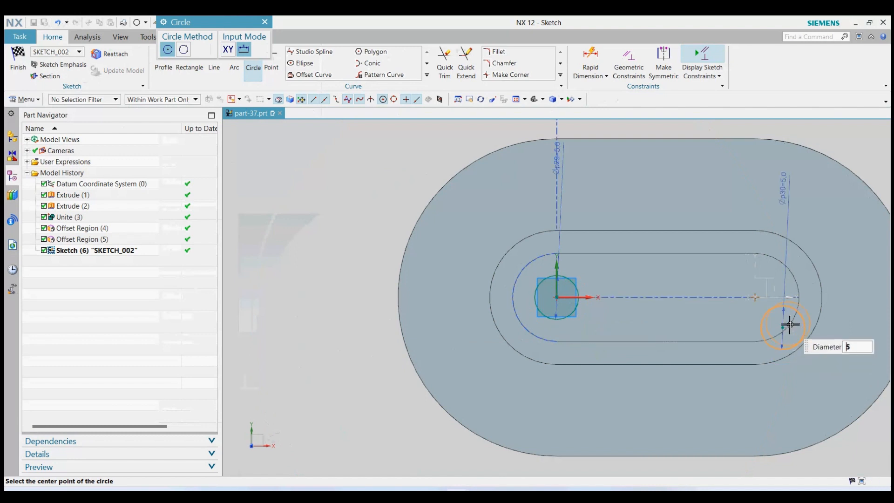
{"action": "left_click", "coordinate": [795, 321]}
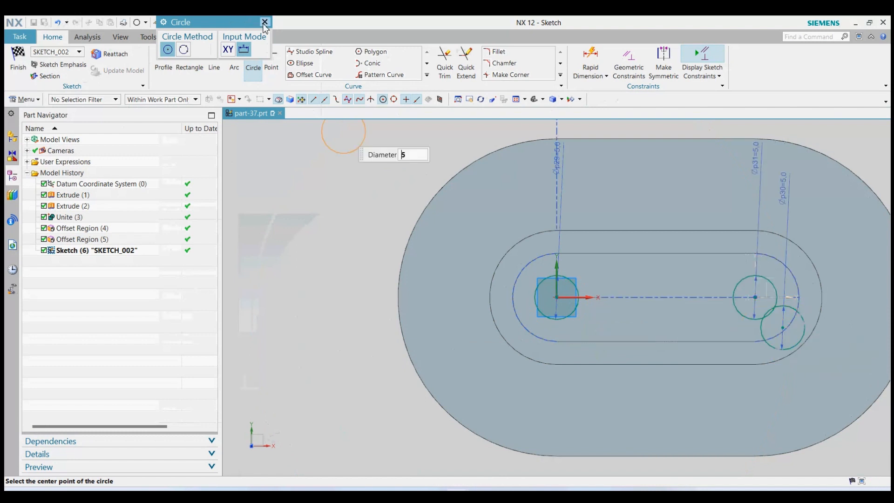
{"action": "left_click", "coordinate": [264, 22]}
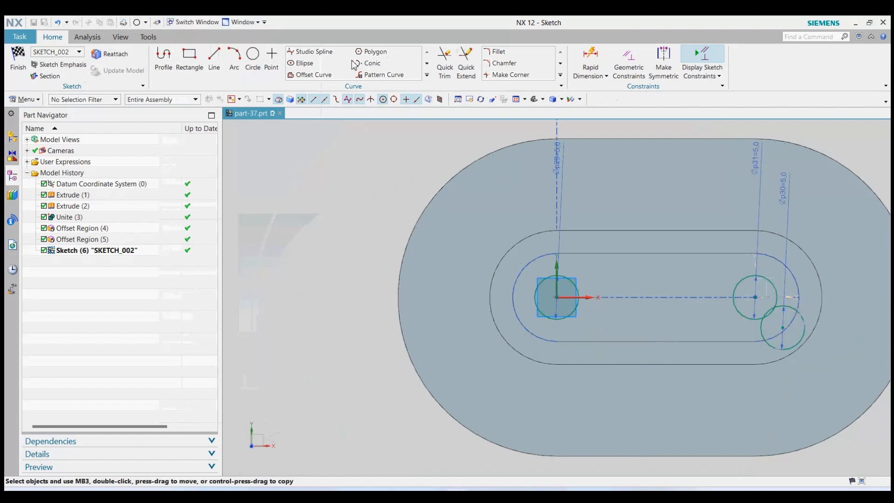
{"action": "right_click", "coordinate": [797, 345]}
{"action": "left_click", "coordinate": [820, 300]}
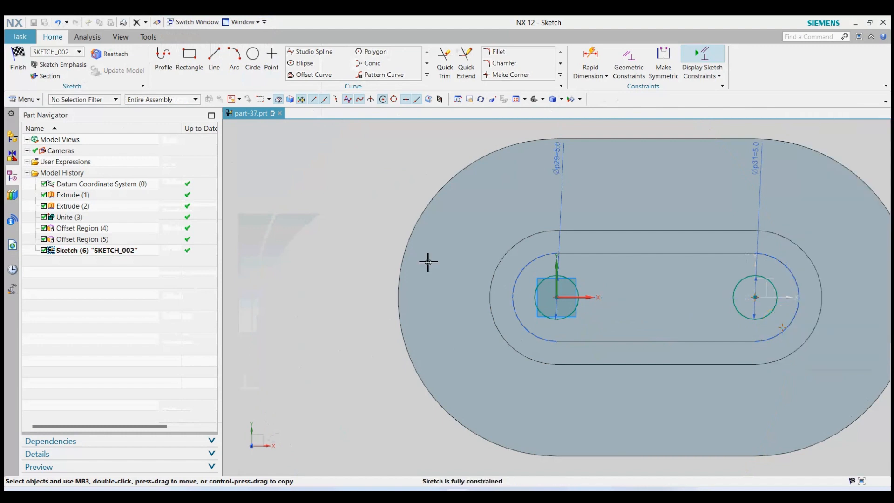
Step: Finish the sketch and extrude the two 5 mm circles through the plate from about -23.5 to 11.46 mm, using Subtract
{"action": "left_click", "coordinate": [18, 58]}
{"action": "key", "text": "x"}
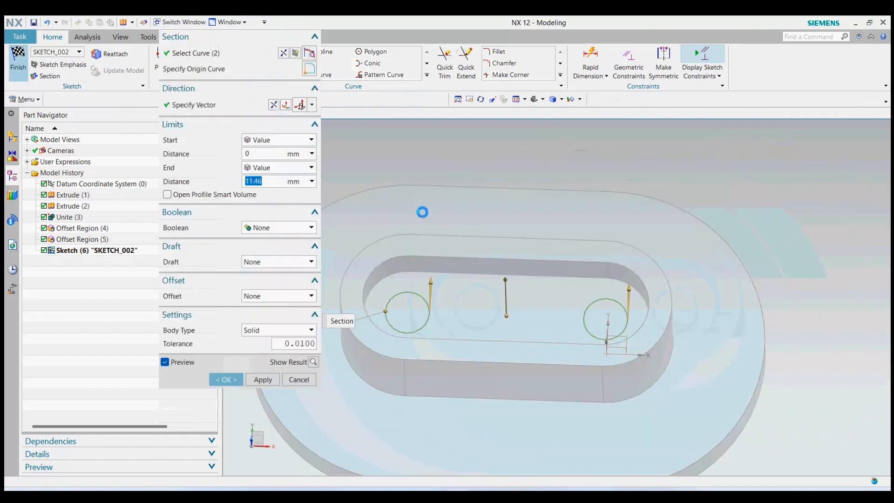
{"action": "middle_click_drag", "start_coordinate": [580, 236], "coordinate": [553, 273]}
{"action": "left_click_drag", "start_coordinate": [552, 274], "coordinate": [585, 364]}
{"action": "left_click", "coordinate": [279, 228]}
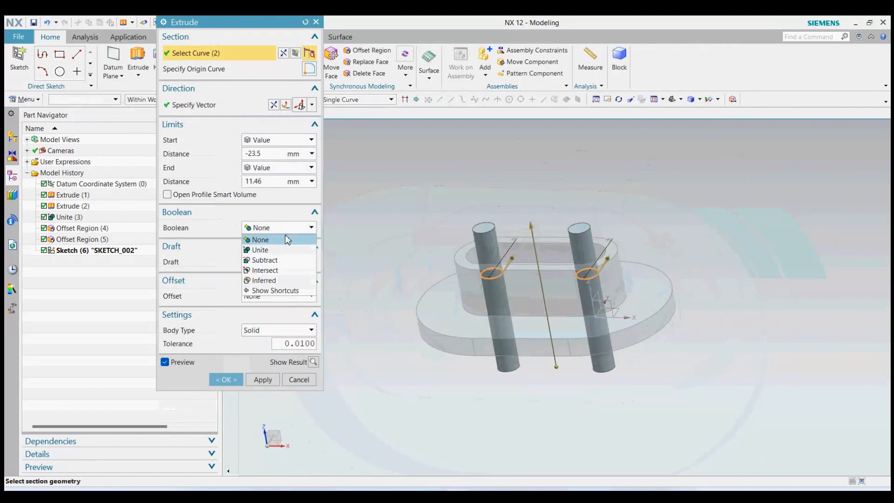
{"action": "left_click", "coordinate": [275, 260]}
{"action": "left_click", "coordinate": [228, 397]}
{"action": "middle_click_drag", "start_coordinate": [471, 365], "coordinate": [543, 372]}
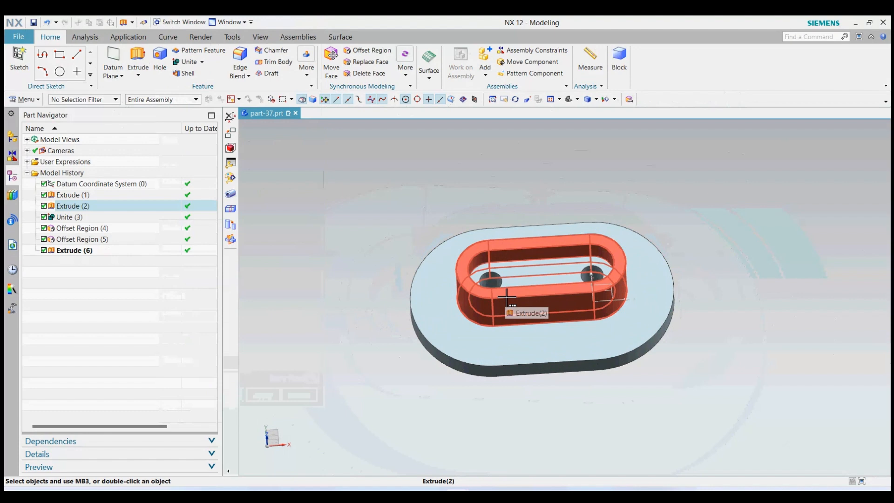
Step: Start an Extrude with a new sketch on the base plate's upper face and leave the Profile tool without drawing anything
{"action": "left_click", "coordinate": [139, 75]}
{"action": "left_click", "coordinate": [151, 89]}
{"action": "left_click", "coordinate": [569, 348]}
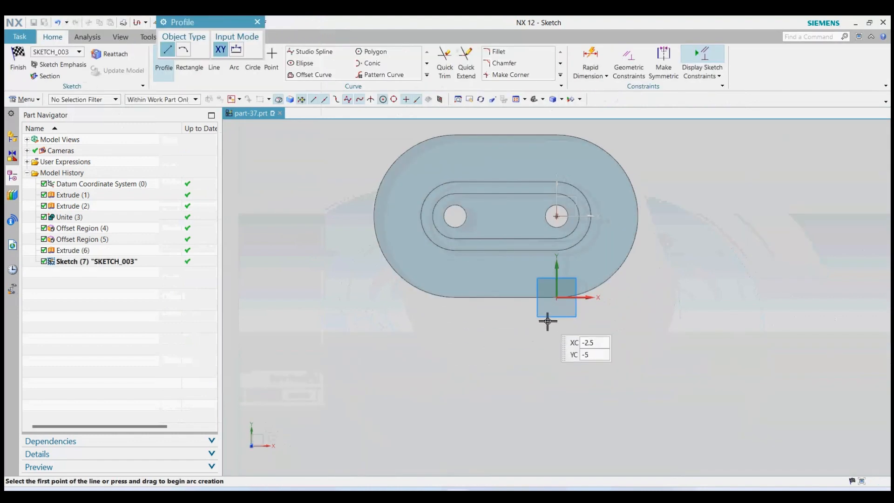
{"action": "scroll", "coordinate": [559, 268], "scroll_direction": "up", "scroll_amount": 2}
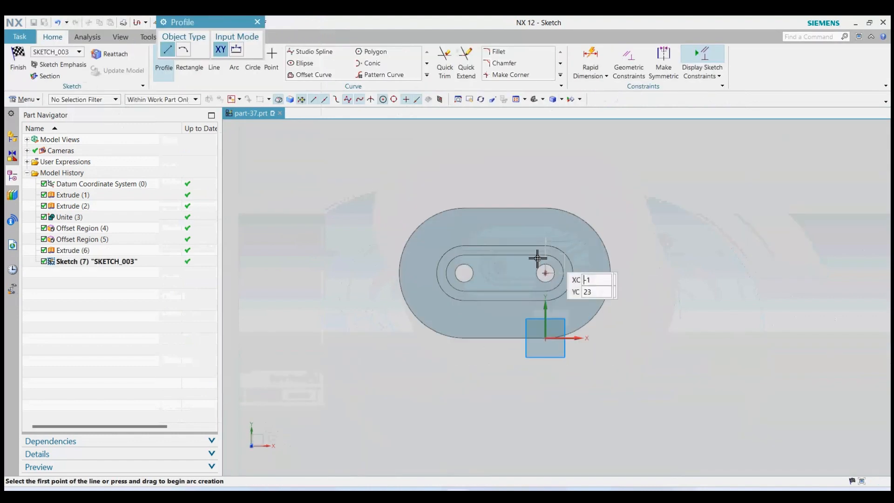
{"action": "left_click", "coordinate": [258, 22]}
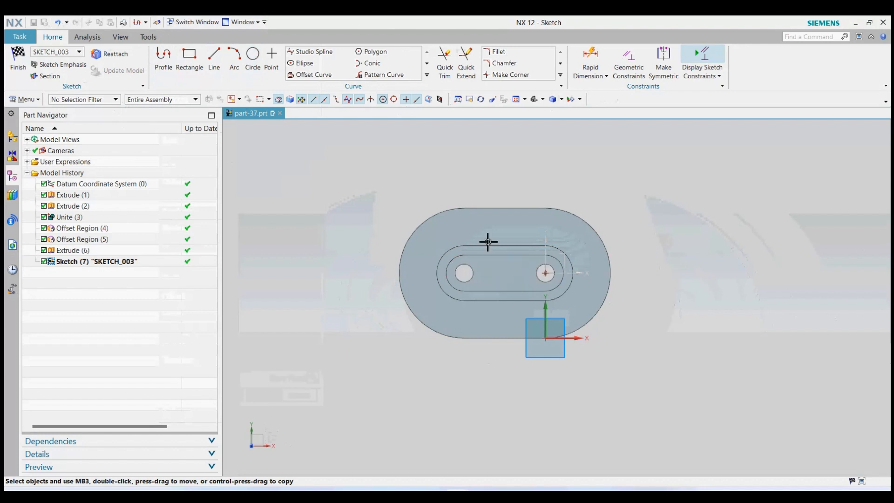
{"action": "scroll", "coordinate": [489, 243], "scroll_direction": "up", "scroll_amount": 2}
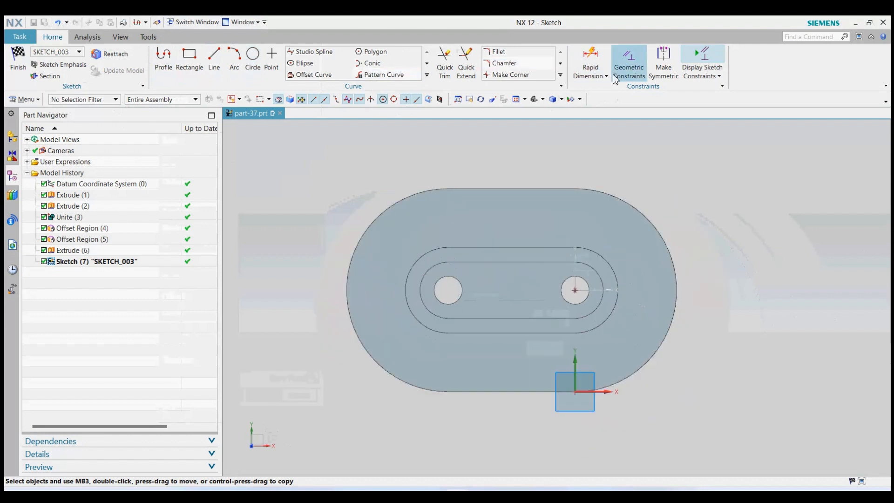
{"action": "left_click", "coordinate": [629, 60]}
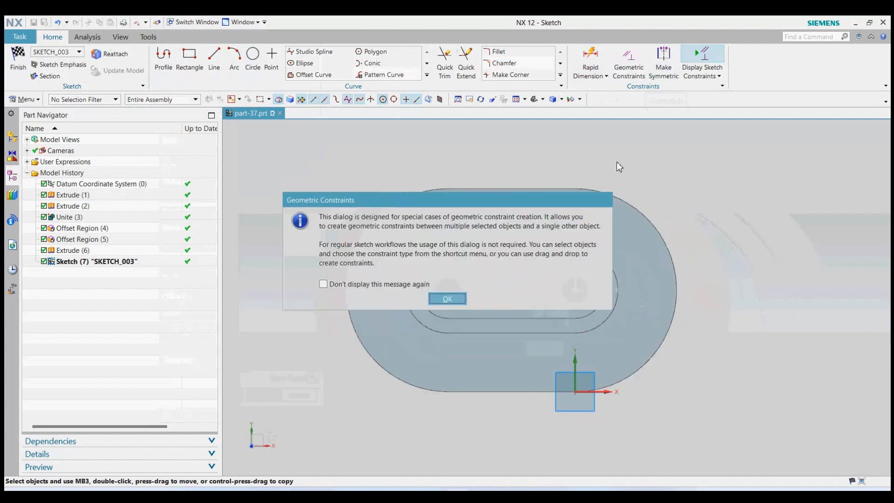
{"action": "left_click", "coordinate": [438, 301]}
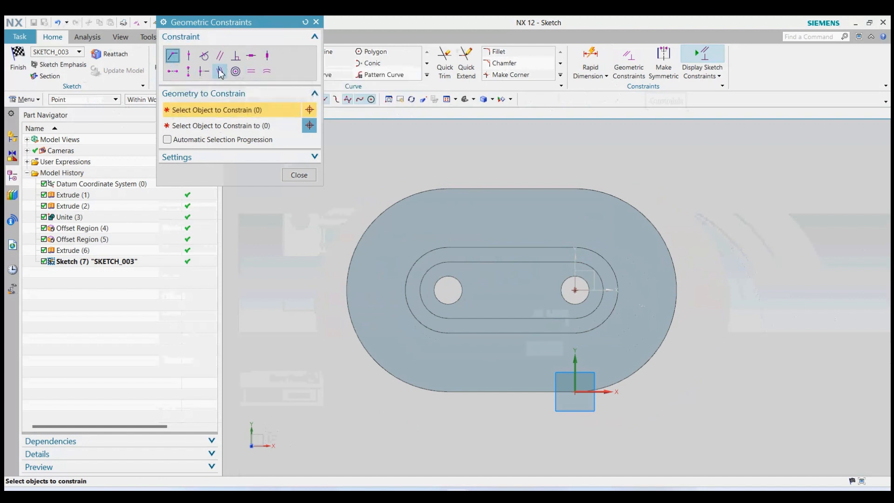
{"action": "left_click", "coordinate": [316, 22]}
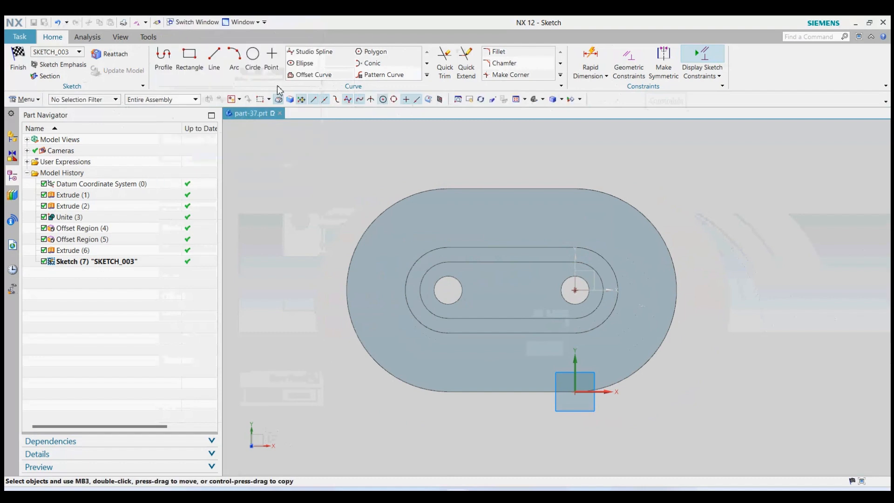
Step: Draw two 12.4 mm horizontal lines running outward from the hole centres, one at 180° and one at 0°
{"action": "left_click", "coordinate": [216, 60]}
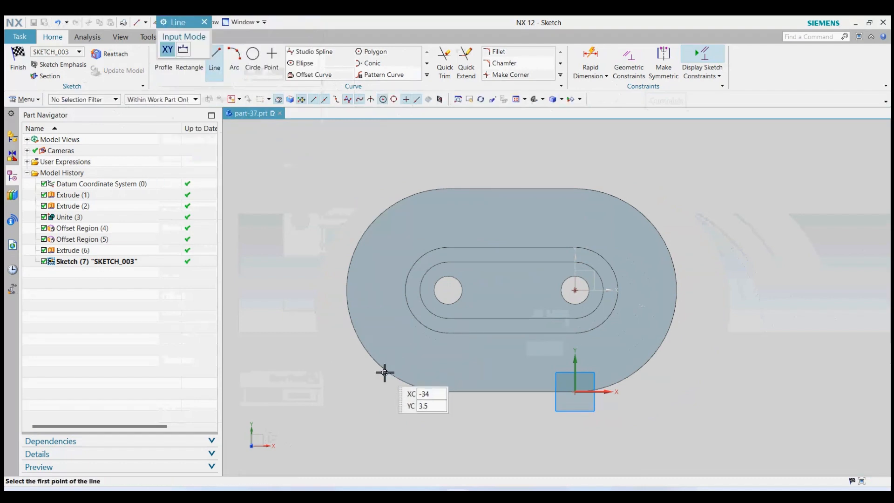
{"action": "left_click", "coordinate": [449, 291]}
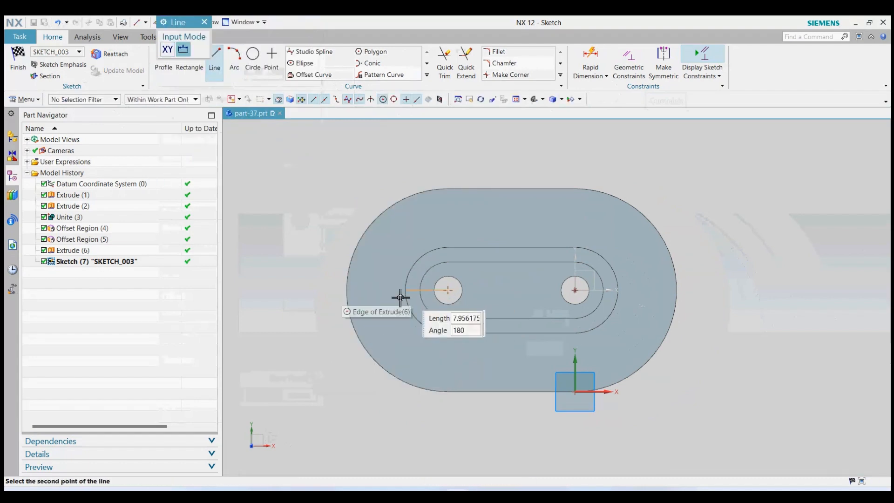
{"action": "scroll", "coordinate": [391, 297], "scroll_direction": "up", "scroll_amount": 3}
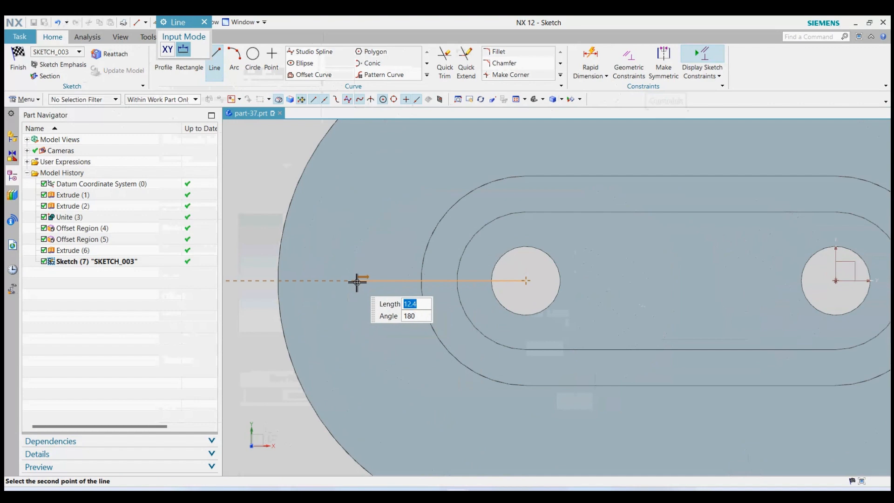
{"action": "left_click", "coordinate": [355, 282]}
{"action": "scroll", "coordinate": [316, 315], "scroll_direction": "down", "scroll_amount": 3}
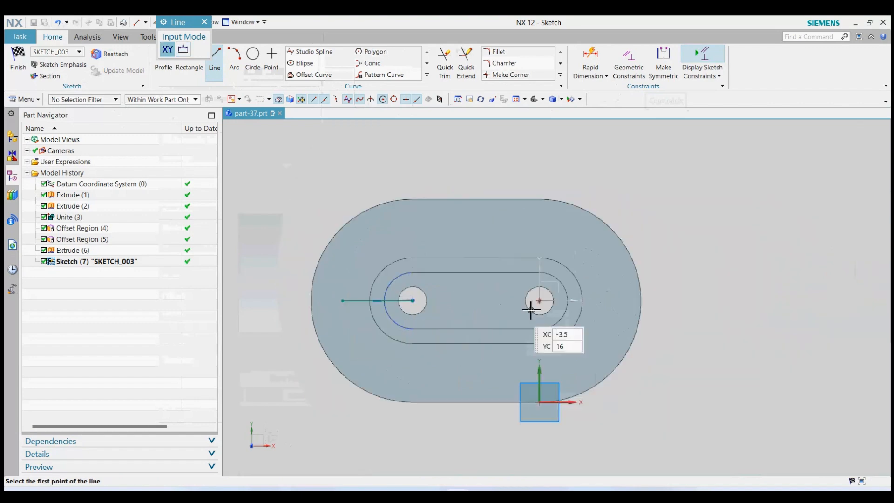
{"action": "left_click", "coordinate": [540, 301]}
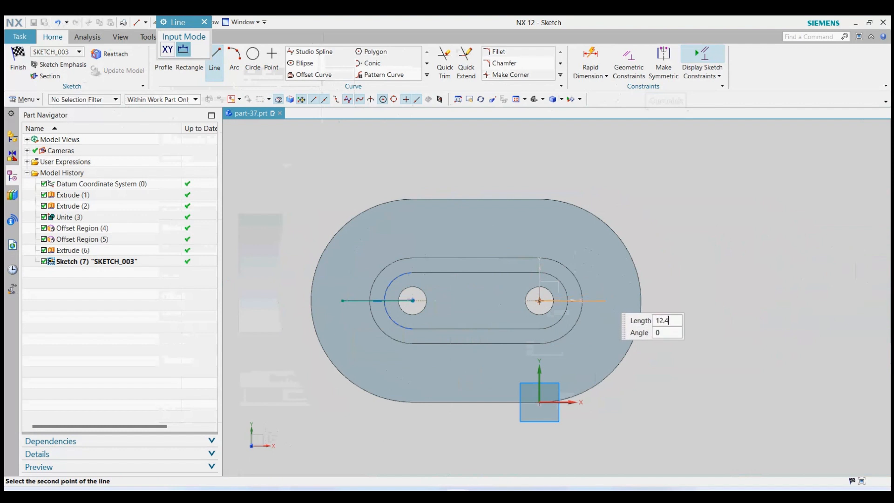
{"action": "key", "text": "Return"}
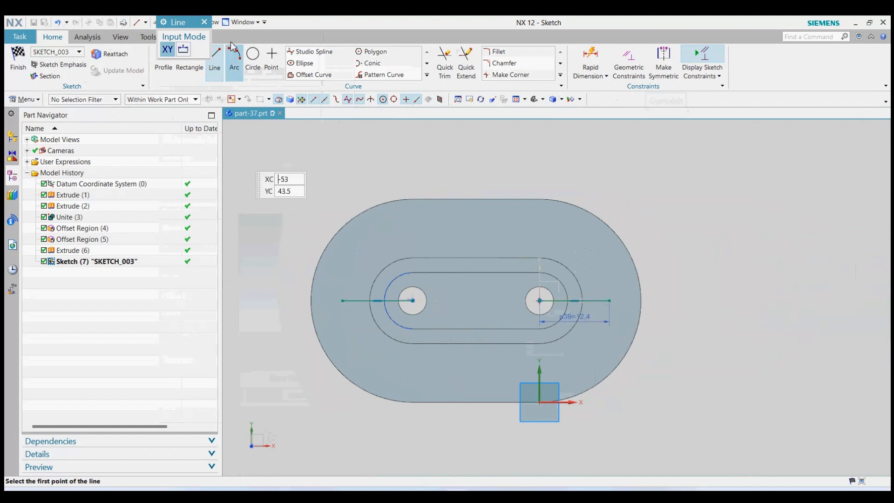
{"action": "left_click", "coordinate": [204, 22]}
Step: Draw a 6.7 mm diameter circle centred on the outer endpoint of each horizontal line
{"action": "left_click", "coordinate": [253, 58]}
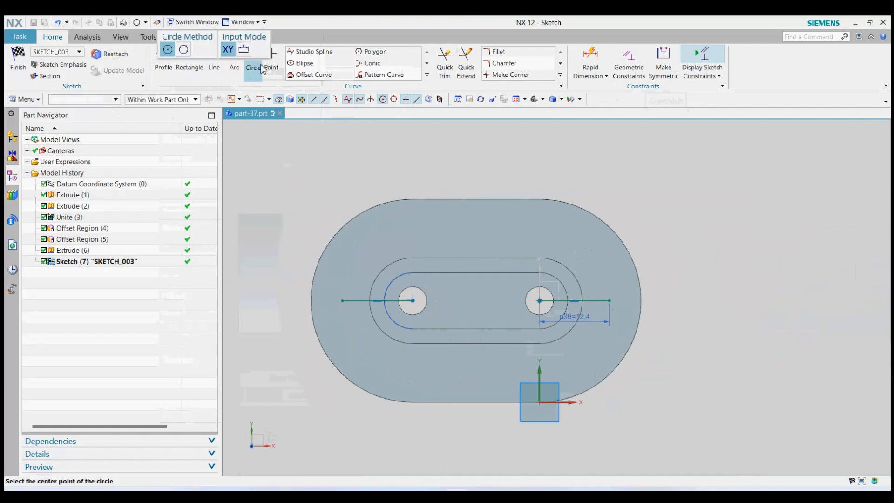
{"action": "scroll", "coordinate": [342, 306], "scroll_direction": "up", "scroll_amount": 3}
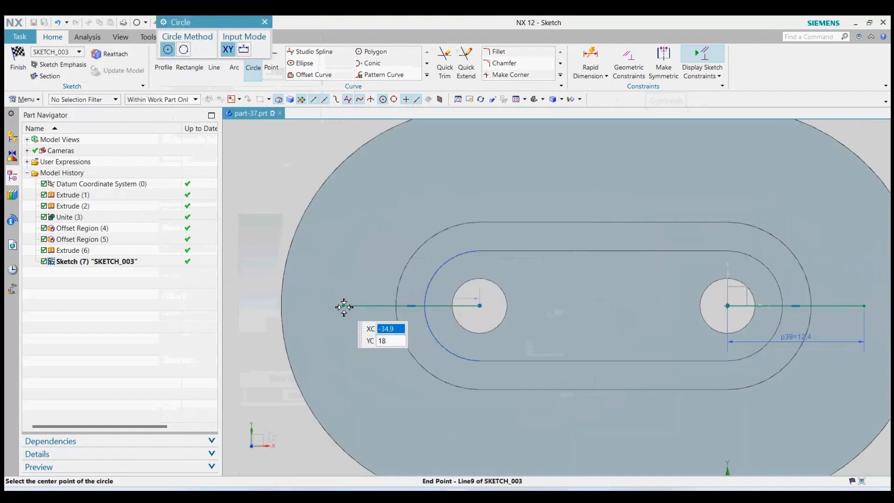
{"action": "left_click", "coordinate": [344, 306]}
{"action": "type", "text": "6.7"}
{"action": "key", "text": "Return"}
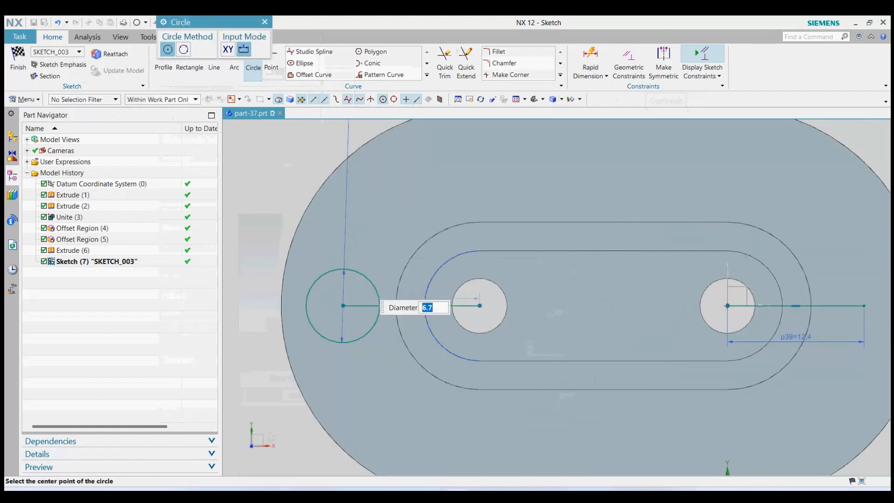
{"action": "scroll", "coordinate": [361, 289], "scroll_direction": "down", "scroll_amount": 3}
{"action": "scroll", "coordinate": [601, 303], "scroll_direction": "up", "scroll_amount": 2}
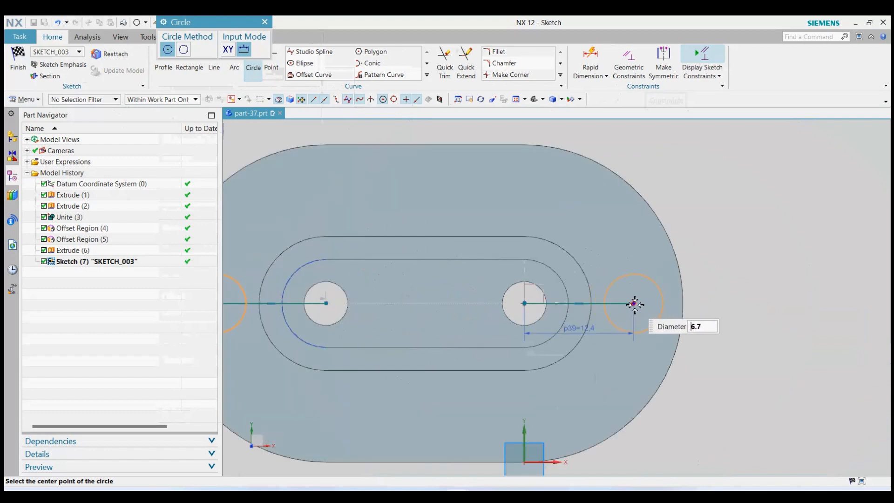
{"action": "left_click", "coordinate": [638, 303]}
{"action": "key", "text": "Return"}
{"action": "scroll", "coordinate": [639, 310], "scroll_direction": "down", "scroll_amount": 2}
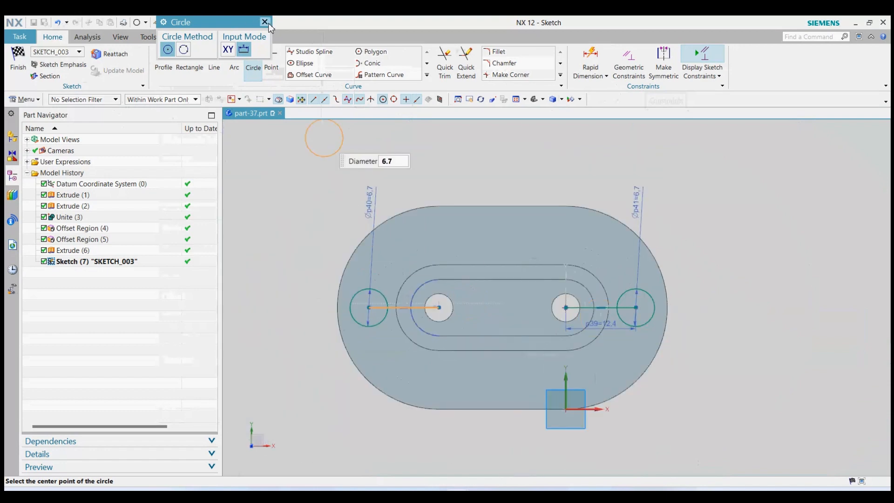
{"action": "left_click", "coordinate": [264, 22]}
Step: Draw a 12.4 mm vertical line downward at 270° from each of the two hole centres
{"action": "scroll", "coordinate": [440, 318], "scroll_direction": "up", "scroll_amount": 2}
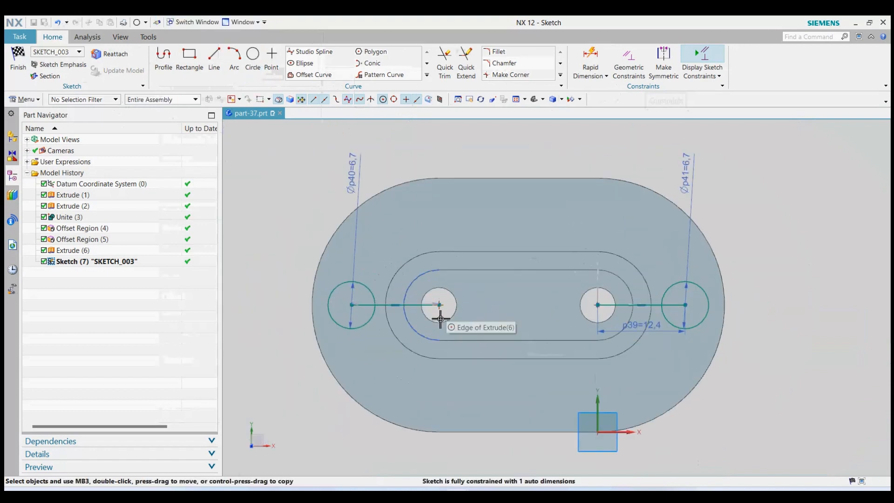
{"action": "left_click", "coordinate": [215, 60]}
{"action": "left_click", "coordinate": [439, 305]}
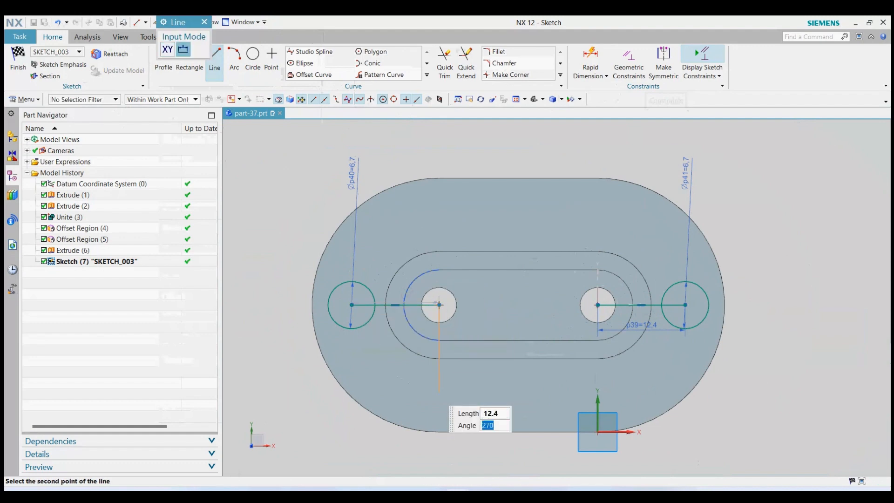
{"action": "left_click", "coordinate": [440, 391]}
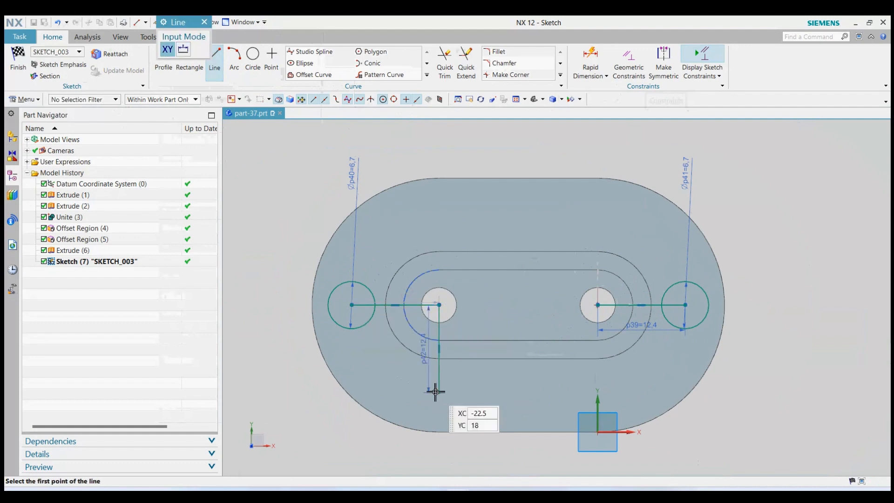
{"action": "left_click", "coordinate": [598, 305]}
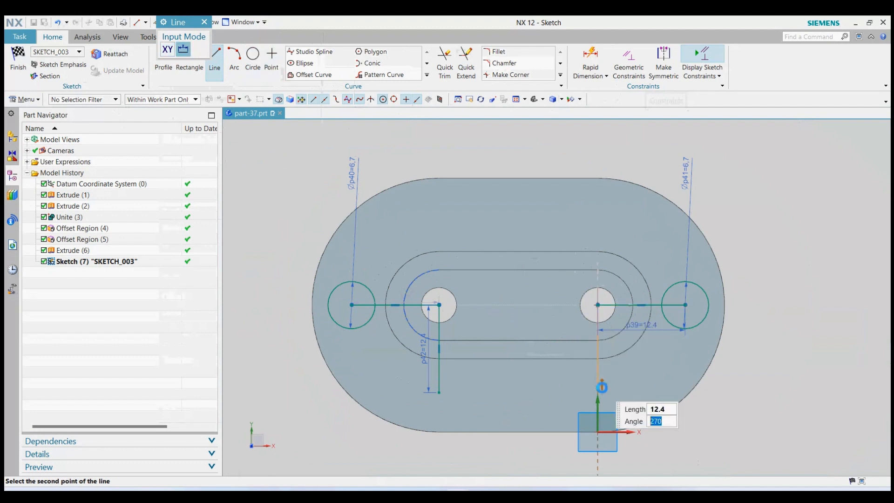
{"action": "left_click", "coordinate": [602, 387]}
{"action": "left_click", "coordinate": [205, 22]}
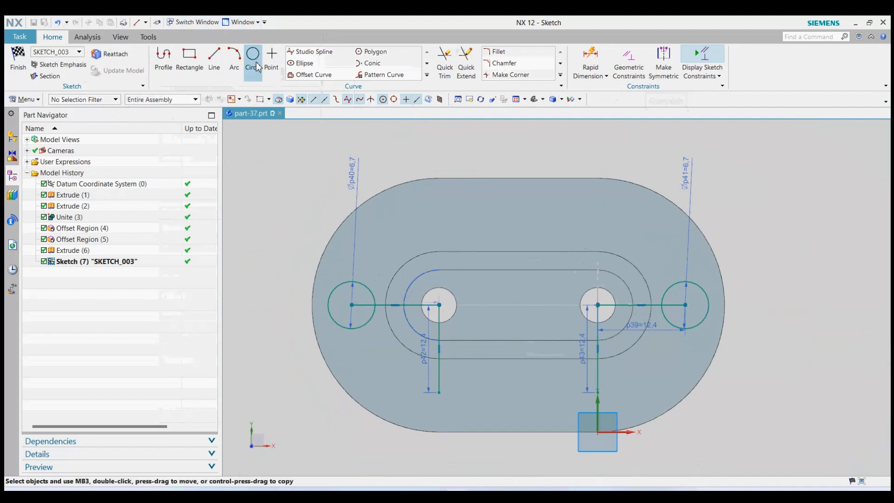
Step: Draw a 6.7 mm diameter circle centred on the lower endpoint of each vertical line
{"action": "left_click", "coordinate": [253, 63]}
{"action": "scroll", "coordinate": [422, 333], "scroll_direction": "up", "scroll_amount": 2}
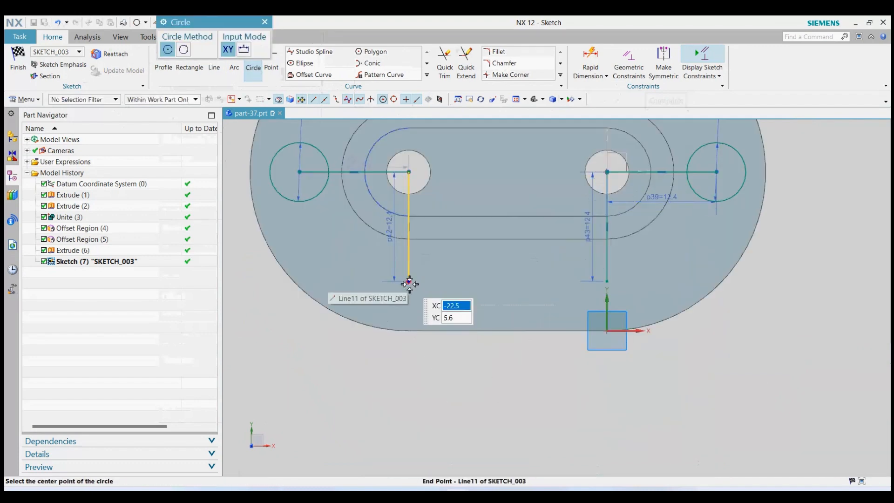
{"action": "left_click", "coordinate": [409, 282]}
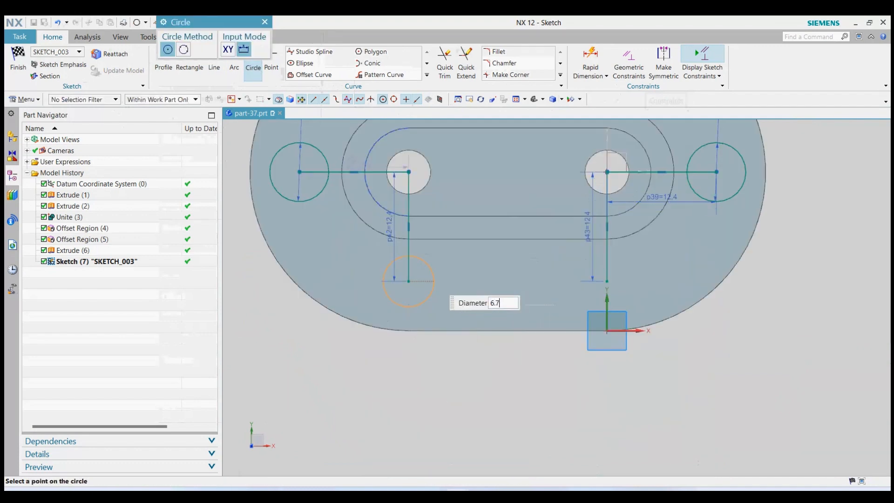
{"action": "type", "text": "6.7"}
{"action": "key", "text": "Return"}
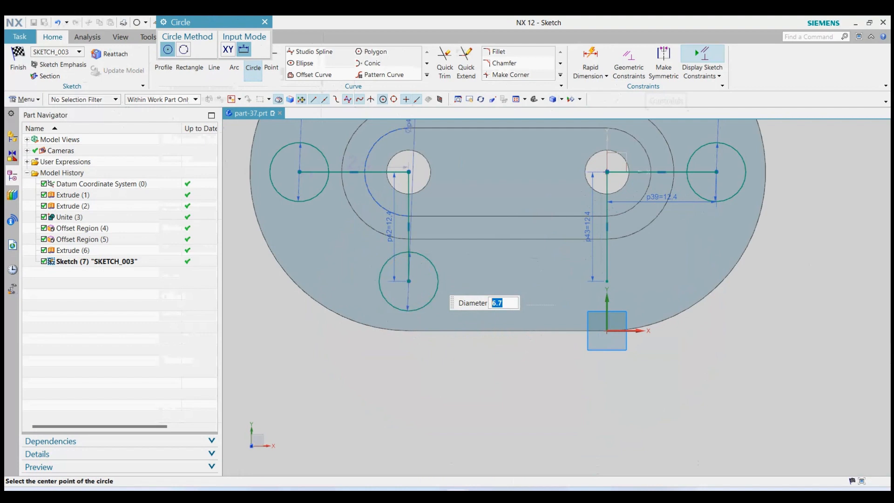
{"action": "left_click", "coordinate": [610, 282]}
{"action": "scroll", "coordinate": [468, 328], "scroll_direction": "down", "scroll_amount": 2}
{"action": "left_click", "coordinate": [264, 23]}
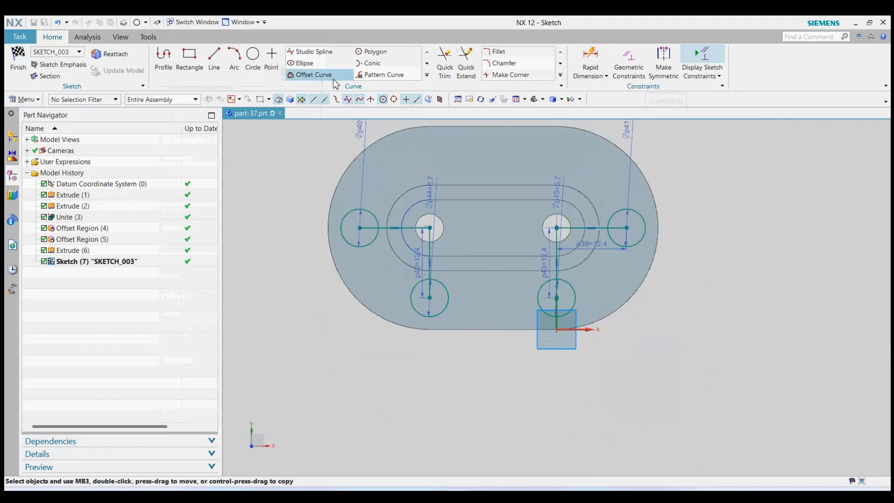
Step: Mirror the two lower 6.7 mm circles with Mirror Curve, using the horizontal line from the hole nearest the Y axis as centerline
{"action": "left_click", "coordinate": [427, 74]}
{"action": "left_click", "coordinate": [313, 86]}
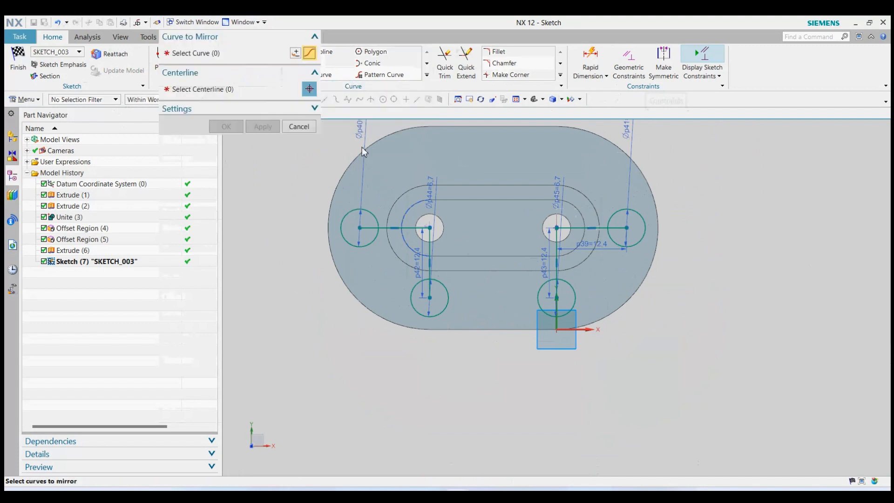
{"action": "left_click", "coordinate": [458, 287]}
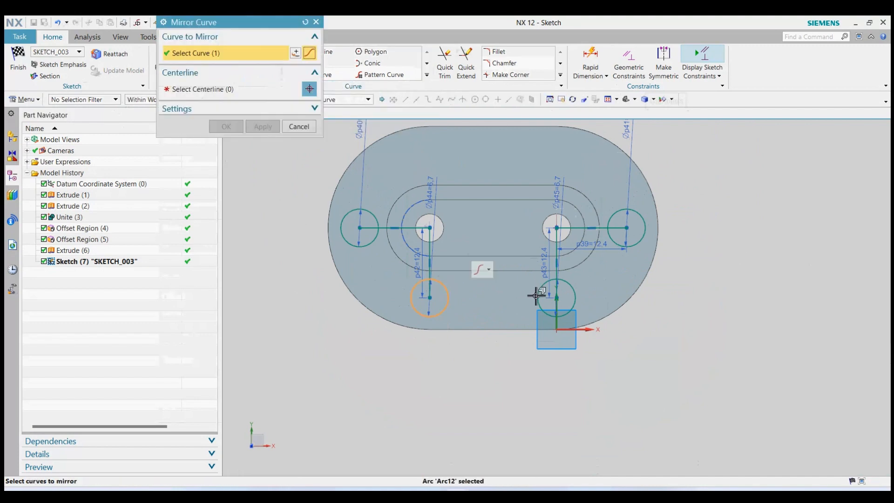
{"action": "left_click", "coordinate": [539, 295]}
{"action": "middle_click", "coordinate": [566, 221]}
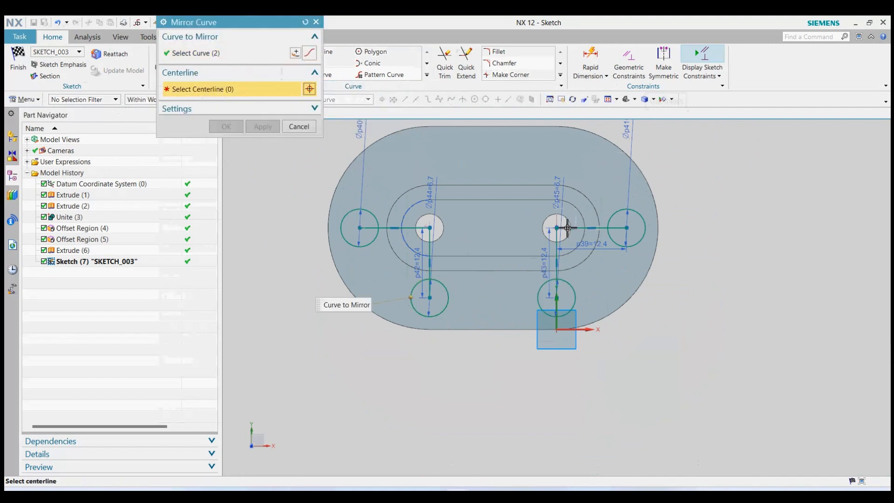
{"action": "left_click", "coordinate": [568, 228]}
{"action": "left_click", "coordinate": [231, 127]}
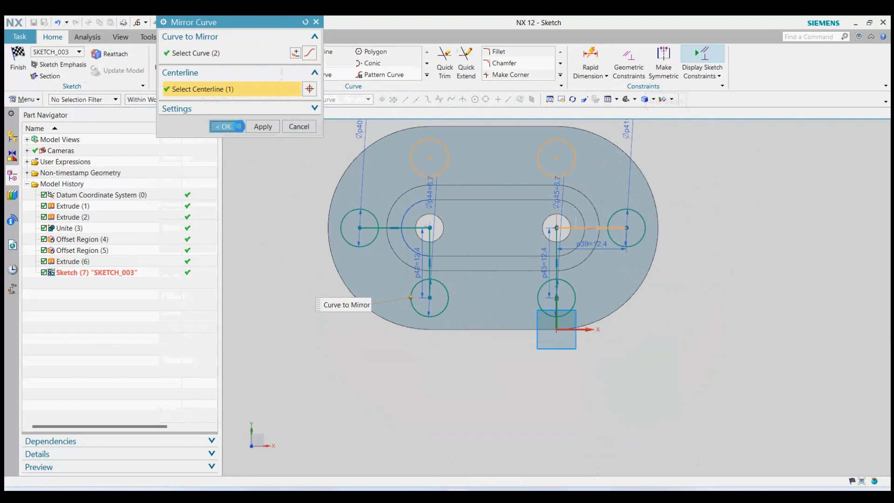
{"action": "scroll", "coordinate": [429, 258], "scroll_direction": "down", "scroll_amount": 1}
{"action": "middle_click_drag", "start_coordinate": [481, 263], "coordinate": [475, 236]}
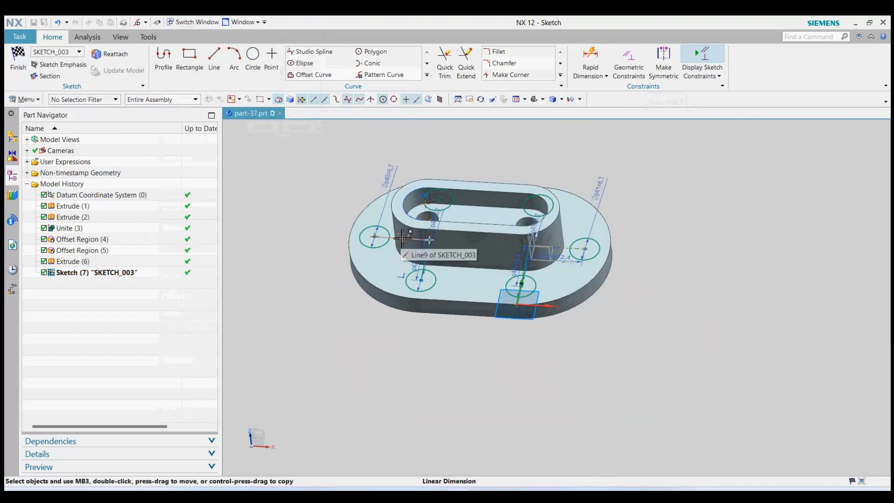
Step: Delete the horizontal and vertical helper lines that start at the hole centre farther from the Y axis, keeping the circles
{"action": "right_click", "coordinate": [401, 237]}
{"action": "left_click", "coordinate": [424, 274]}
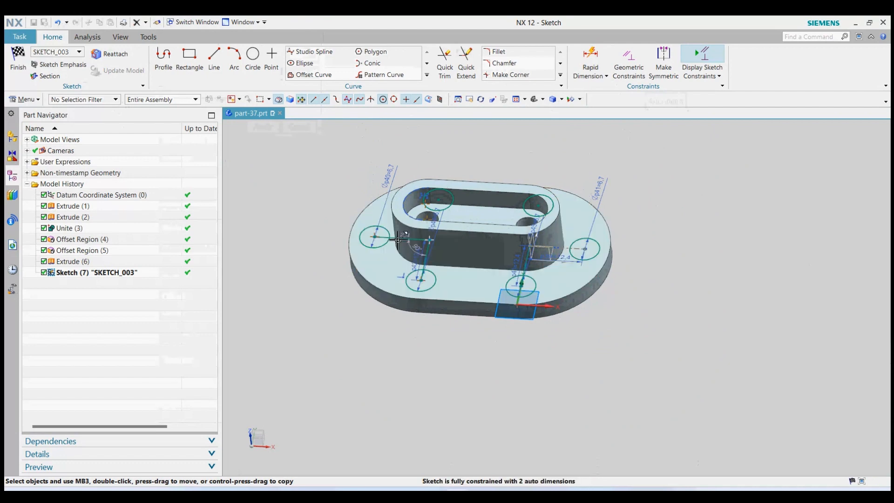
{"action": "scroll", "coordinate": [396, 240], "scroll_direction": "up", "scroll_amount": 4}
{"action": "right_click", "coordinate": [397, 240]}
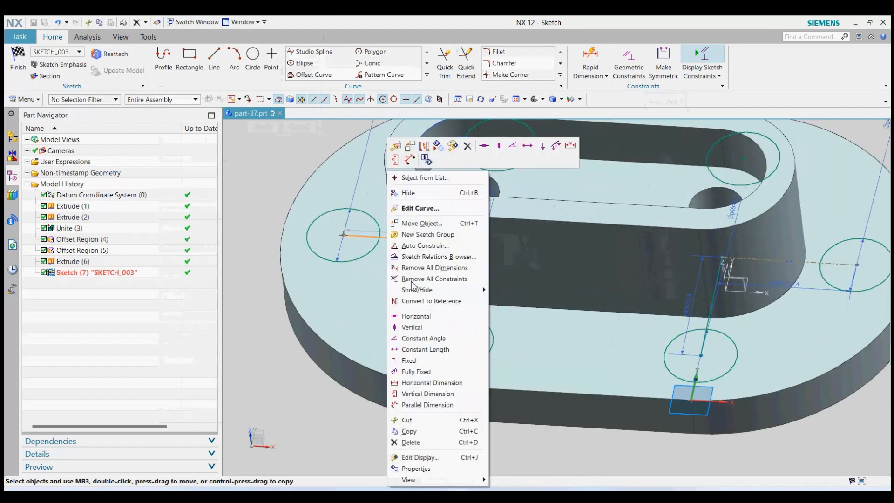
{"action": "left_click", "coordinate": [425, 435]}
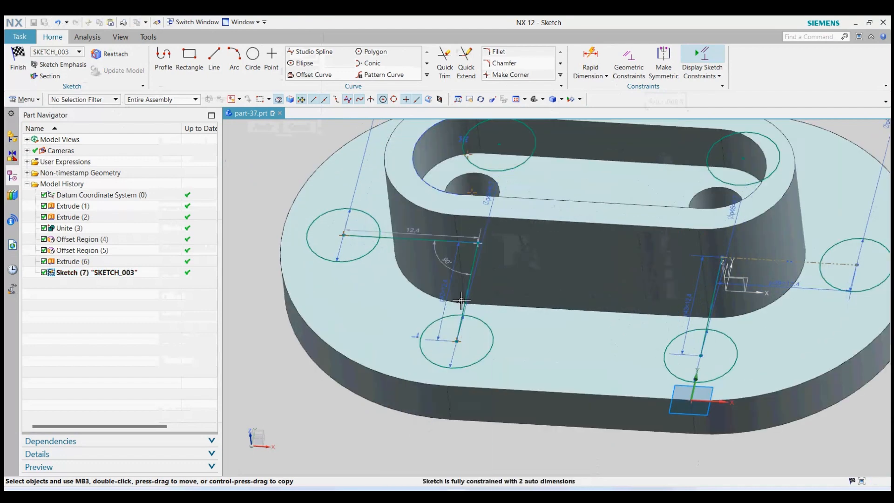
{"action": "right_click", "coordinate": [473, 271]}
{"action": "left_click", "coordinate": [506, 255]}
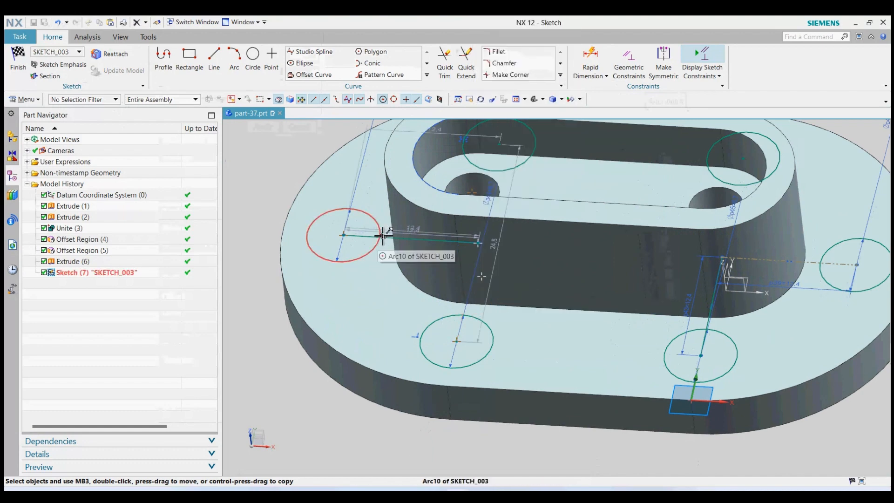
{"action": "right_click", "coordinate": [383, 236]}
{"action": "left_click", "coordinate": [418, 428]}
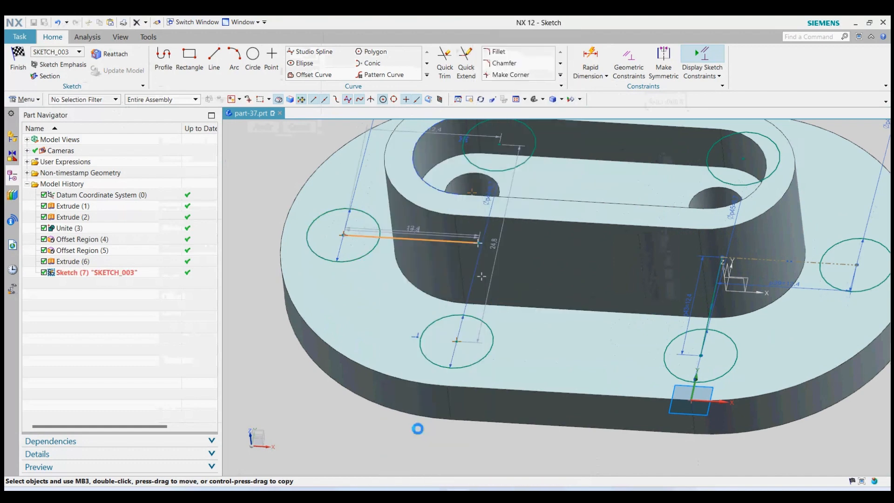
{"action": "middle_click_drag", "start_coordinate": [418, 429], "coordinate": [515, 319]}
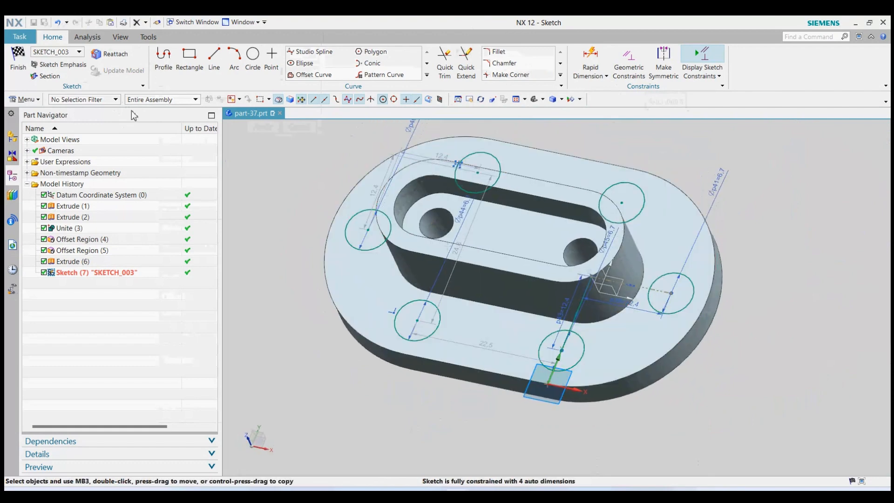
Step: Finish the sketch and extrude the six circles from -1 mm to 1 mm as separate bodies with Boolean set to None
{"action": "left_click", "coordinate": [19, 58]}
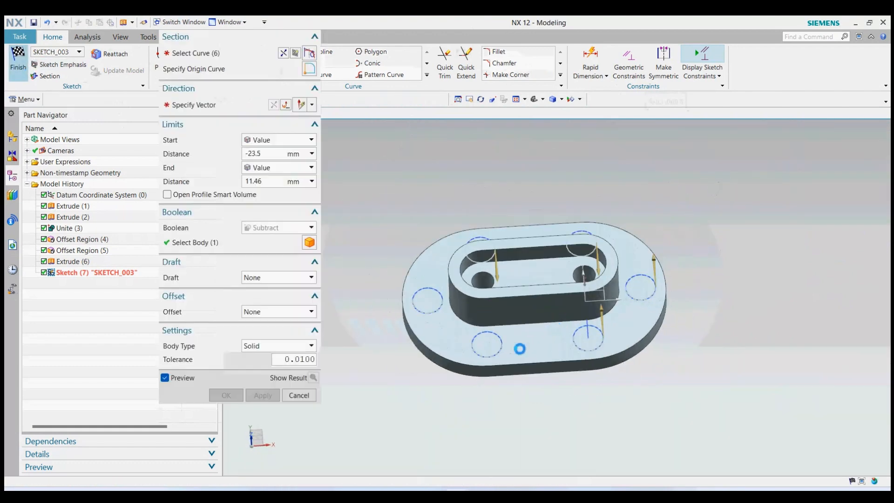
{"action": "middle_click_drag", "start_coordinate": [463, 380], "coordinate": [466, 354]}
{"action": "left_click", "coordinate": [292, 228]}
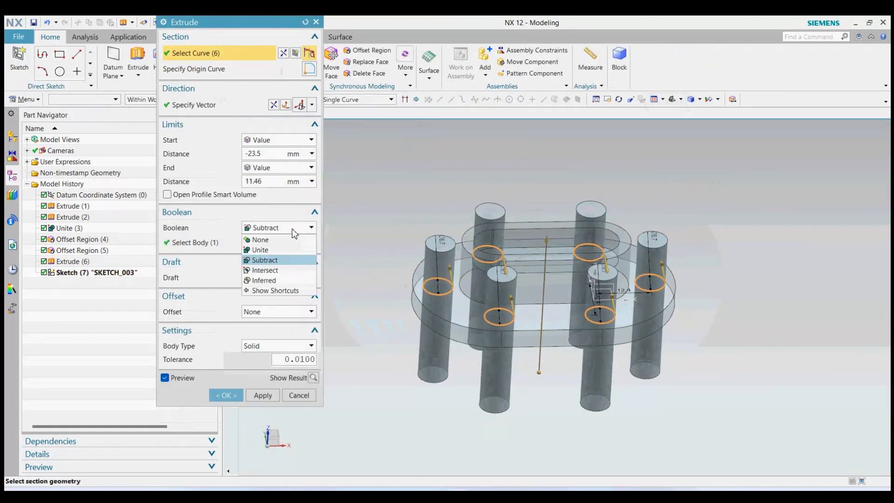
{"action": "left_click", "coordinate": [271, 240]}
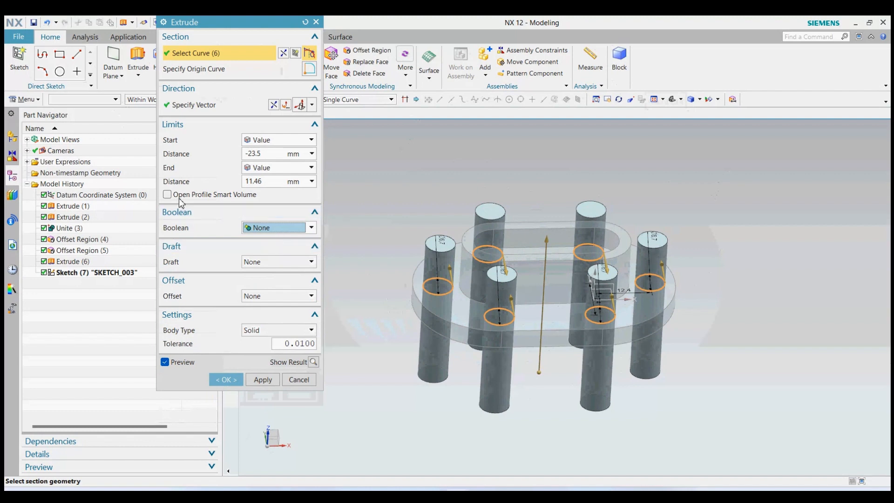
{"action": "left_click", "coordinate": [270, 182]}
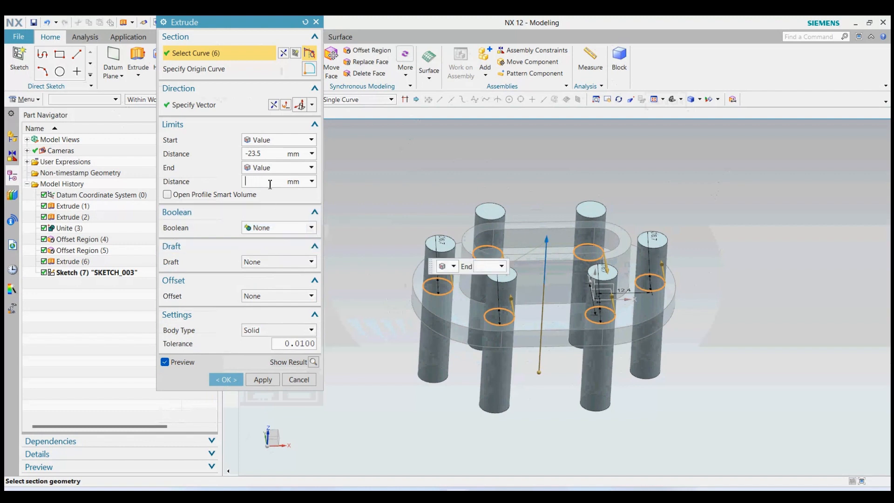
{"action": "type", "text": "1"}
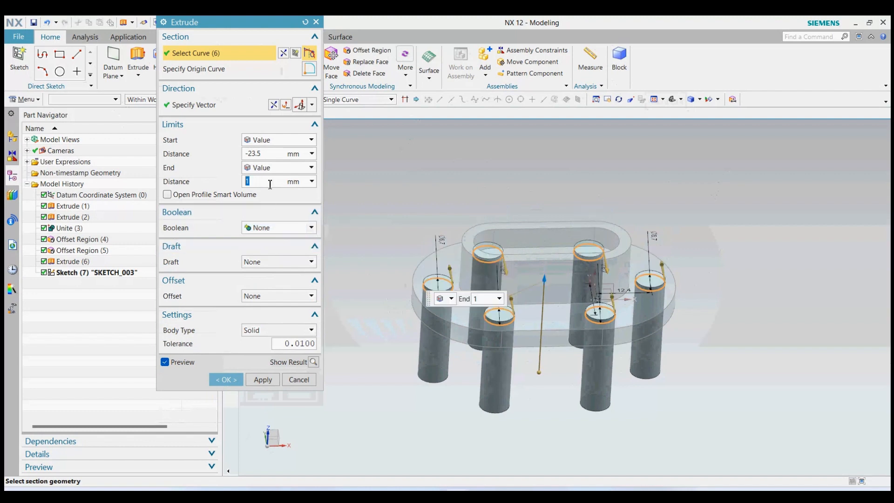
{"action": "left_click", "coordinate": [265, 151]}
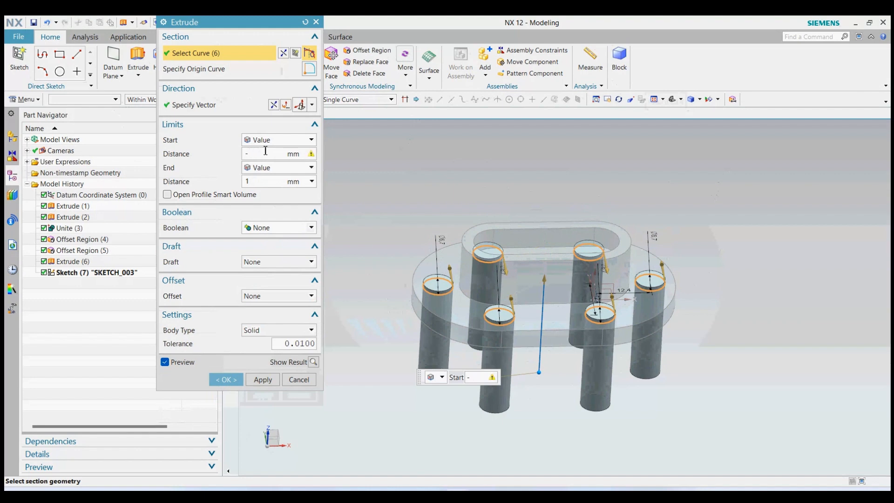
{"action": "type", "text": "1"}
{"action": "left_click", "coordinate": [237, 381]}
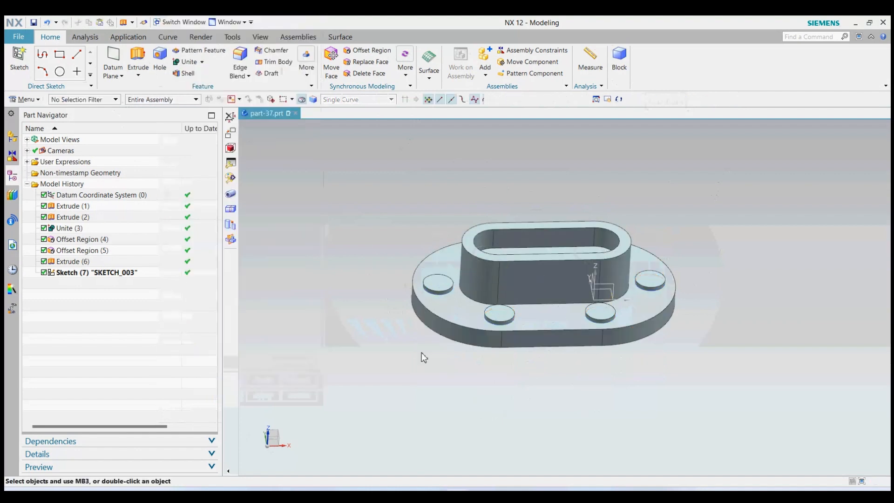
Step: Subtract the six short cylinders from the flanged plate, keeping the tool bodies
{"action": "left_click", "coordinate": [202, 62]}
{"action": "left_click", "coordinate": [203, 88]}
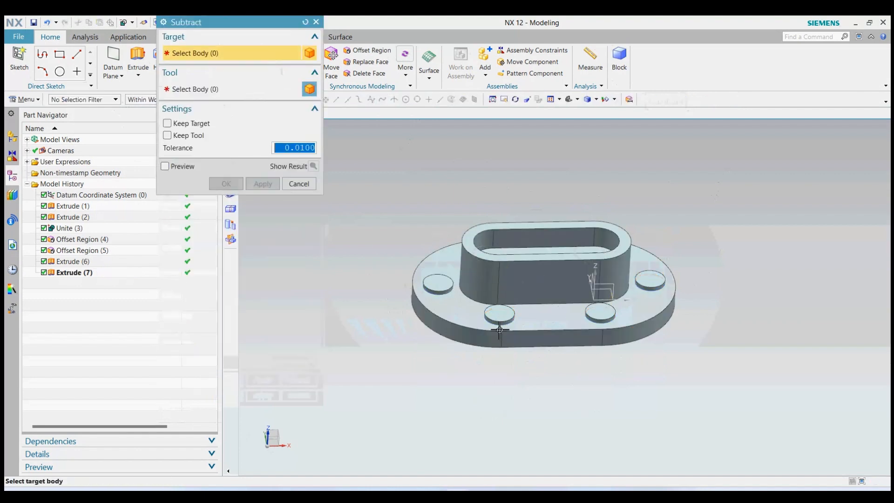
{"action": "left_click", "coordinate": [547, 304]}
{"action": "mouse_move", "coordinate": [383, 202]}
{"action": "left_mouse_down"}
{"action": "mouse_move", "coordinate": [577, 321]}
{"action": "mouse_move", "coordinate": [704, 371]}
{"action": "left_mouse_up"}
{"action": "left_click", "coordinate": [223, 184]}
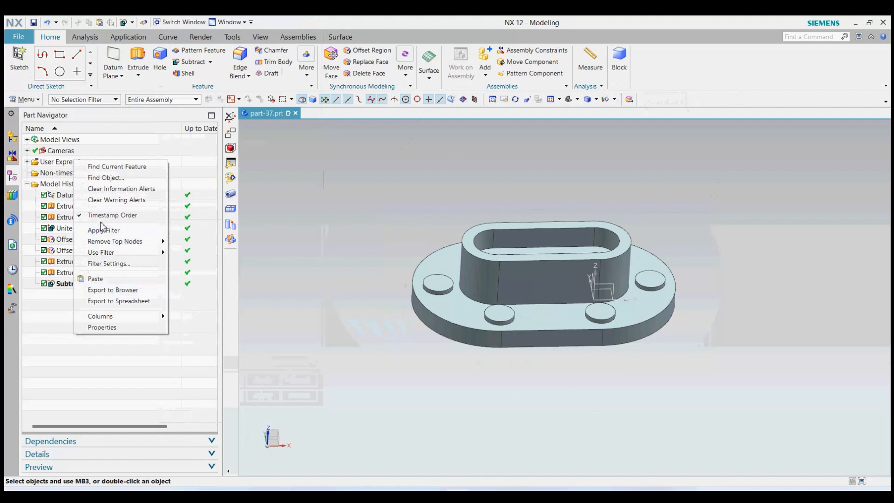
Step: List the model by bodies, hide the plate body, and resize the side faces of all six cylinders to 5 mm diameter
{"action": "left_click", "coordinate": [103, 215]}
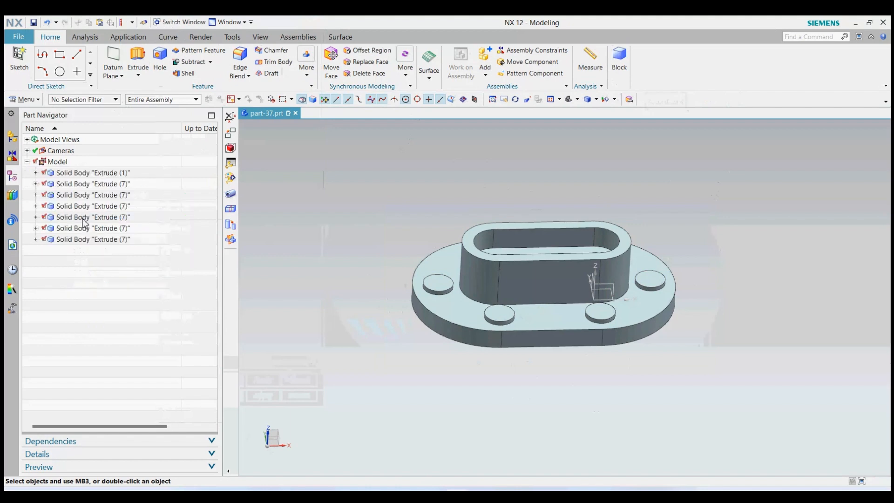
{"action": "left_click", "coordinate": [45, 172]}
{"action": "left_click", "coordinate": [405, 63]}
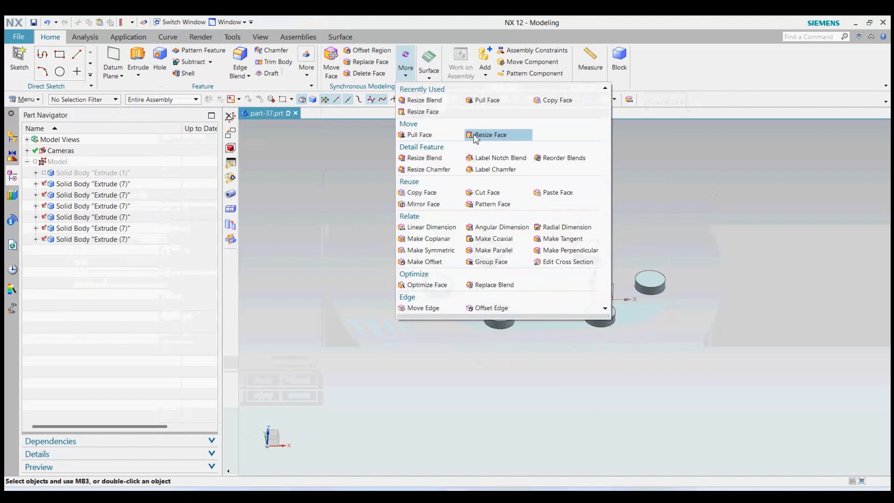
{"action": "left_click", "coordinate": [482, 134]}
{"action": "left_click", "coordinate": [475, 253]}
{"action": "left_click_drag", "start_coordinate": [396, 214], "coordinate": [724, 361]}
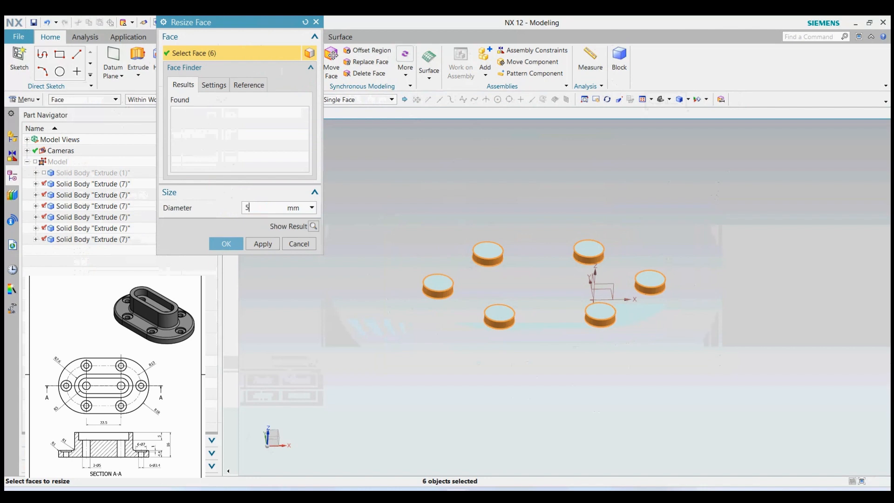
{"action": "left_click", "coordinate": [226, 246]}
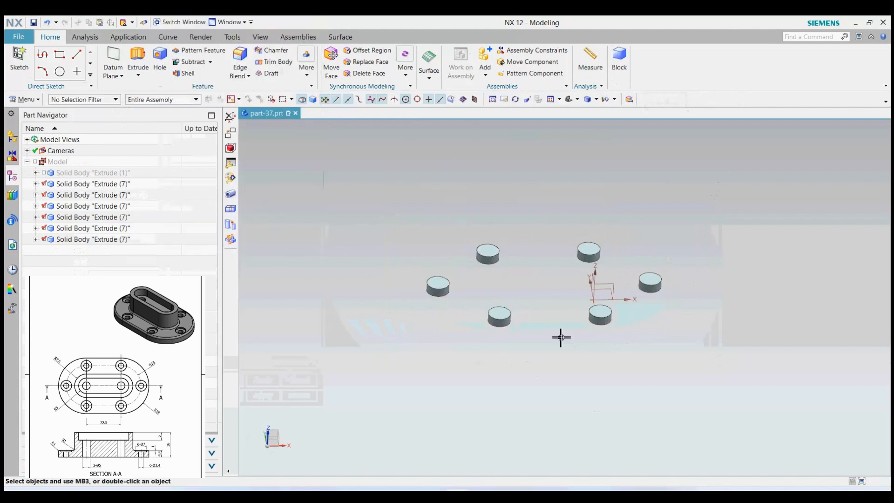
Step: Extend the six cylinders downward by offsetting their bottom faces with Offset Region, far enough to pass through the flange
{"action": "middle_click_drag", "start_coordinate": [561, 337], "coordinate": [554, 300]}
{"action": "left_click", "coordinate": [383, 55]}
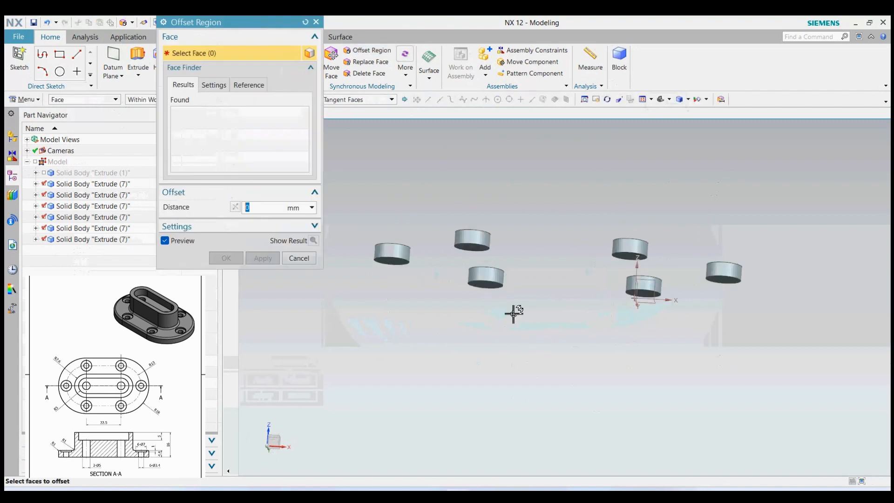
{"action": "scroll", "coordinate": [513, 313], "scroll_direction": "down", "scroll_amount": 3}
{"action": "left_click", "coordinate": [470, 270]}
{"action": "left_click", "coordinate": [452, 213]}
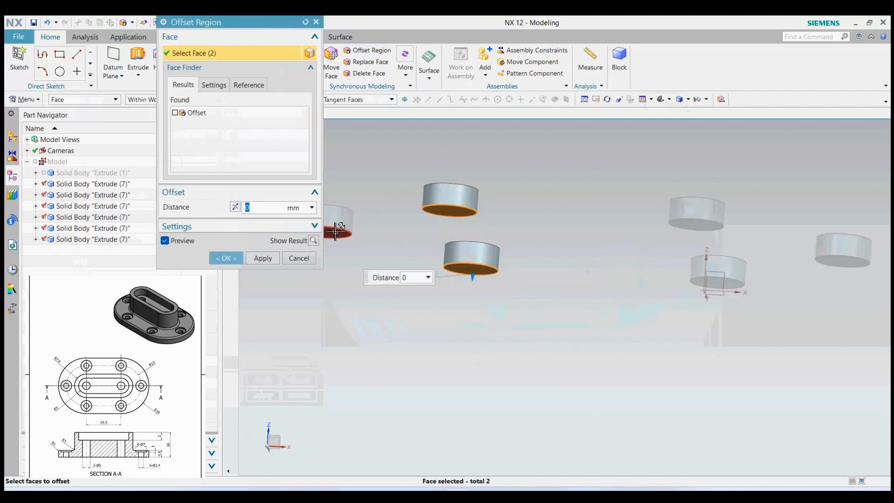
{"action": "left_click", "coordinate": [336, 231]}
{"action": "left_click", "coordinate": [693, 228]}
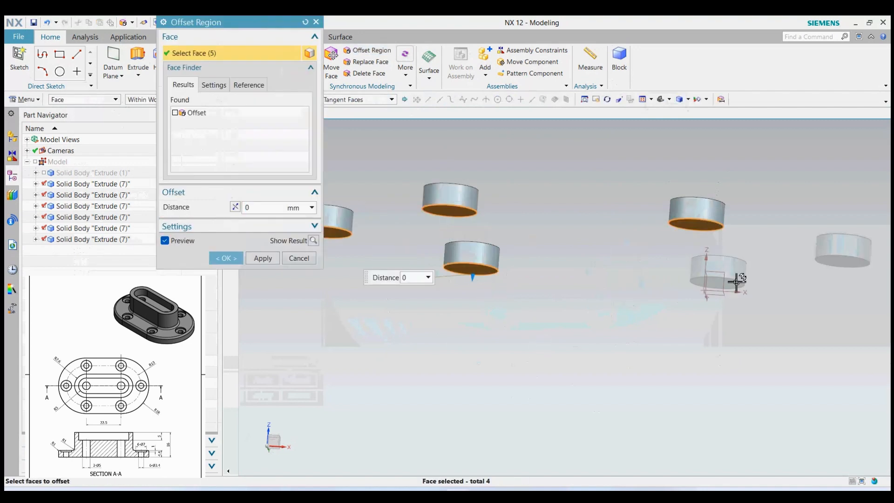
{"action": "left_click", "coordinate": [721, 277]}
{"action": "left_click", "coordinate": [843, 264]}
{"action": "scroll", "coordinate": [538, 237], "scroll_direction": "up", "scroll_amount": 4}
{"action": "middle_click_drag", "start_coordinate": [574, 273], "coordinate": [558, 297]}
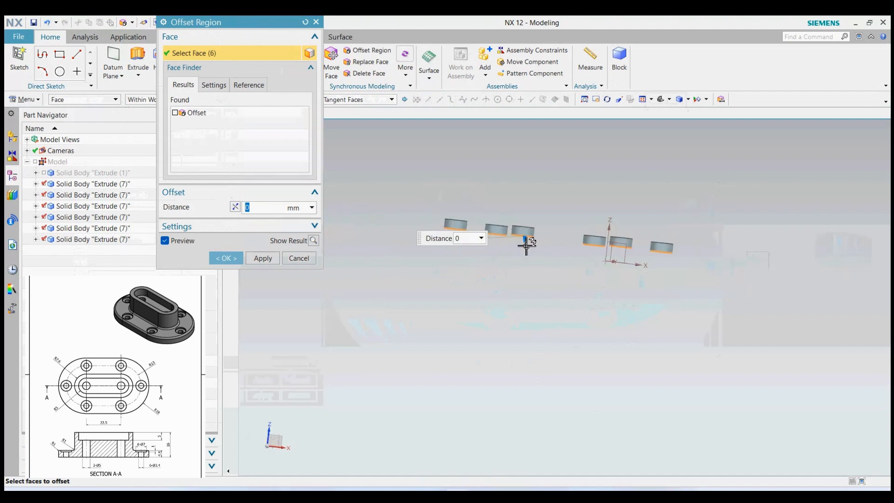
{"action": "left_click_drag", "start_coordinate": [525, 251], "coordinate": [512, 361]}
{"action": "left_click", "coordinate": [226, 257]}
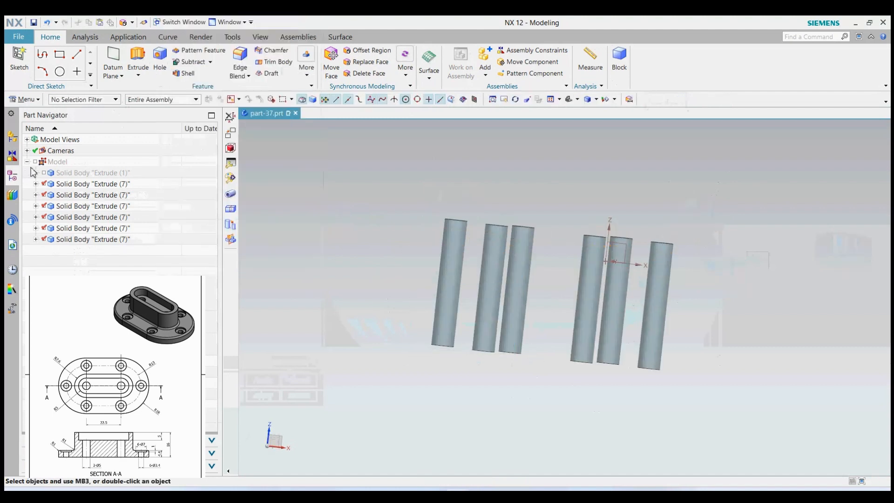
Step: Show the plate body and subtract the six long cylinders from it without keeping the tool bodies
{"action": "left_click", "coordinate": [43, 173]}
{"action": "middle_click_drag", "start_coordinate": [336, 211], "coordinate": [351, 230]}
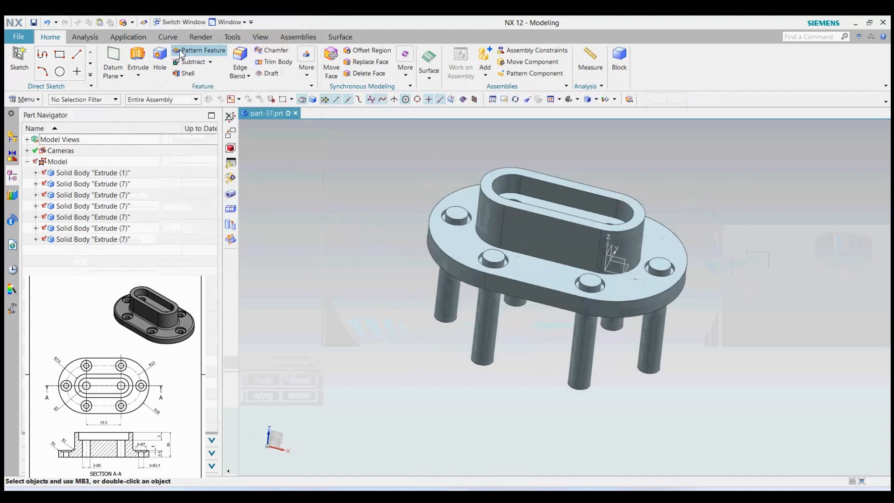
{"action": "left_click", "coordinate": [199, 64]}
{"action": "left_click", "coordinate": [459, 237]}
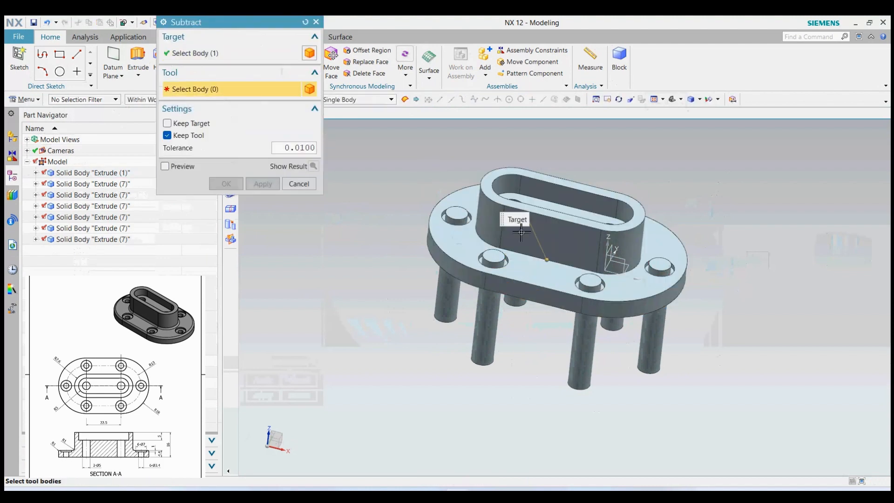
{"action": "left_click_drag", "start_coordinate": [426, 166], "coordinate": [730, 410]}
{"action": "left_click", "coordinate": [200, 136]}
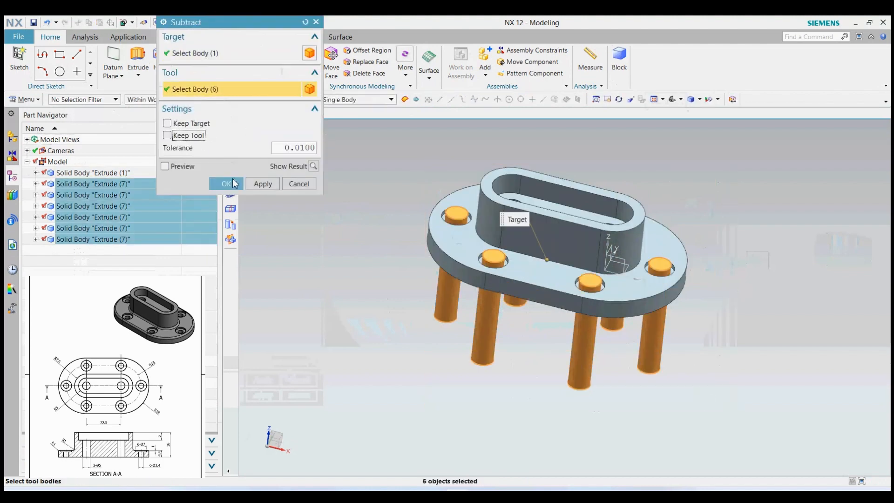
{"action": "left_click", "coordinate": [227, 184]}
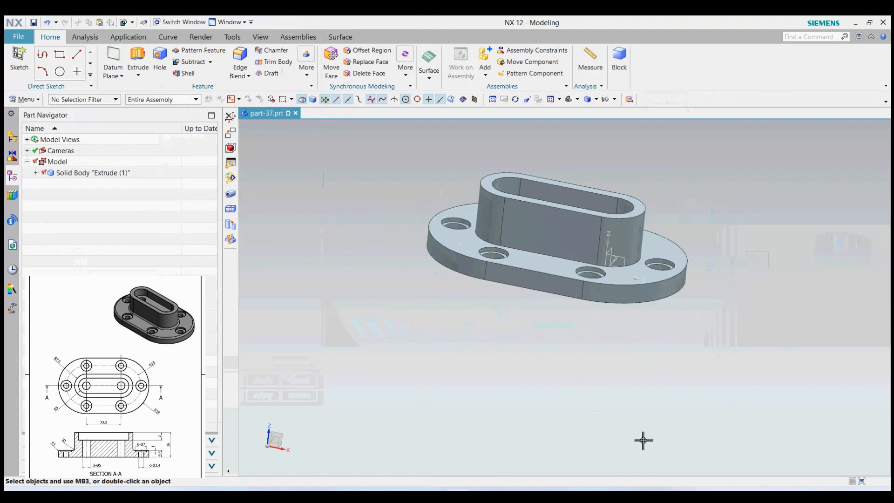
Step: Blend the edge where the boss meets the flange with a 1 mm radius
{"action": "middle_click_drag", "start_coordinate": [676, 375], "coordinate": [671, 354]}
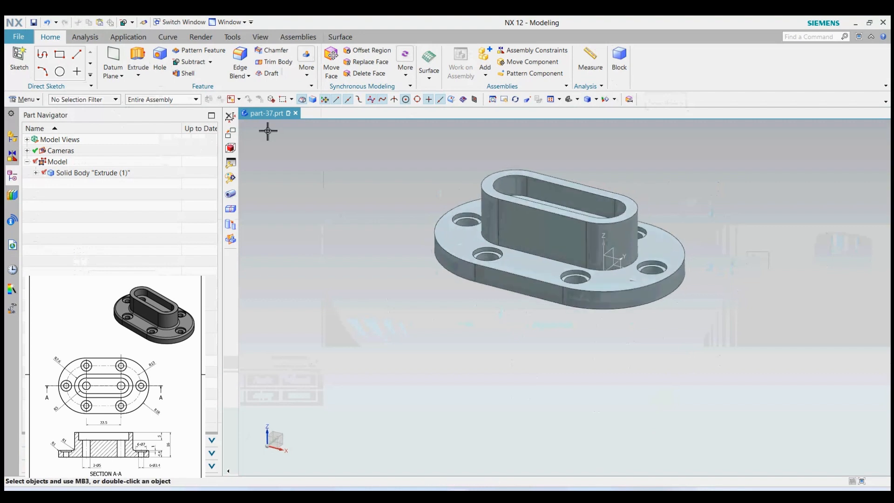
{"action": "left_click", "coordinate": [243, 75]}
{"action": "left_click", "coordinate": [251, 89]}
{"action": "scroll", "coordinate": [527, 253], "scroll_direction": "up", "scroll_amount": 2}
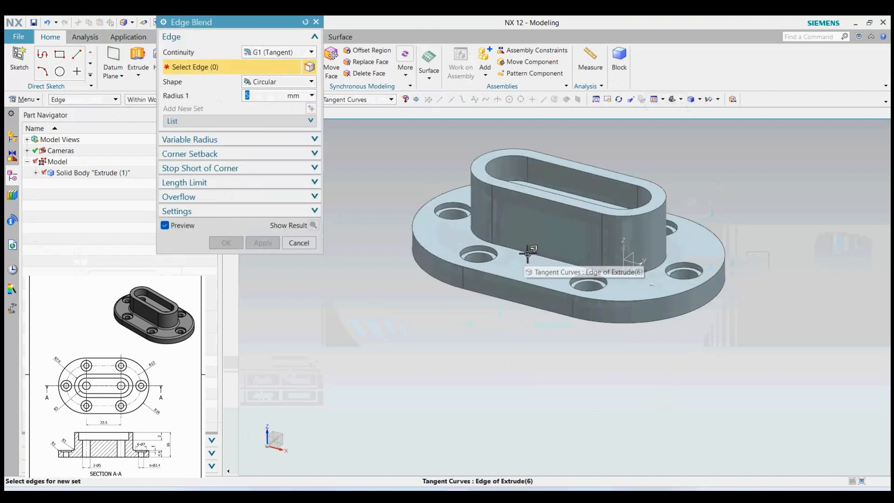
{"action": "left_click", "coordinate": [516, 251]}
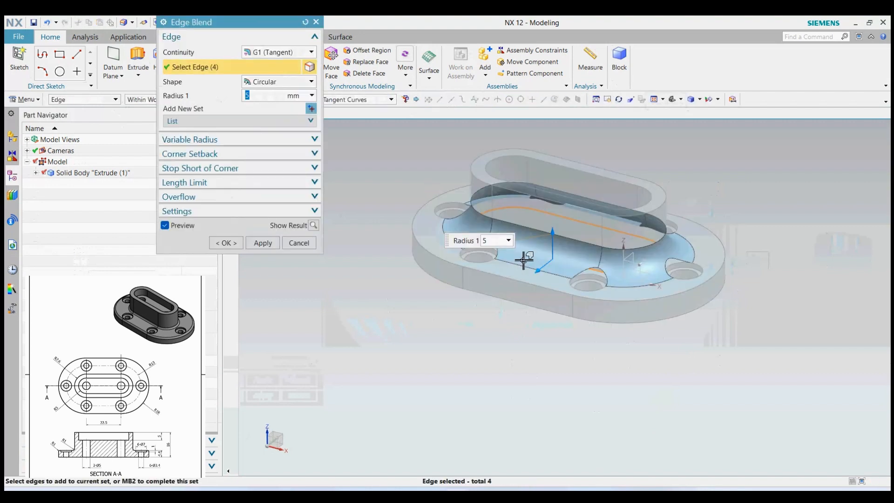
{"action": "type", "text": "1"}
{"action": "left_click", "coordinate": [269, 243]}
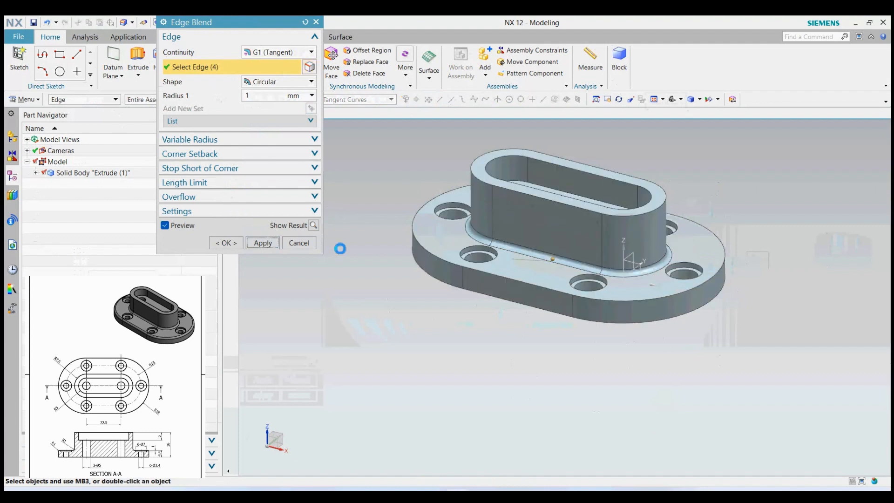
Step: Blend the outer top edge of the flange with a 1 mm radius and close Edge Blend
{"action": "left_click", "coordinate": [439, 258]}
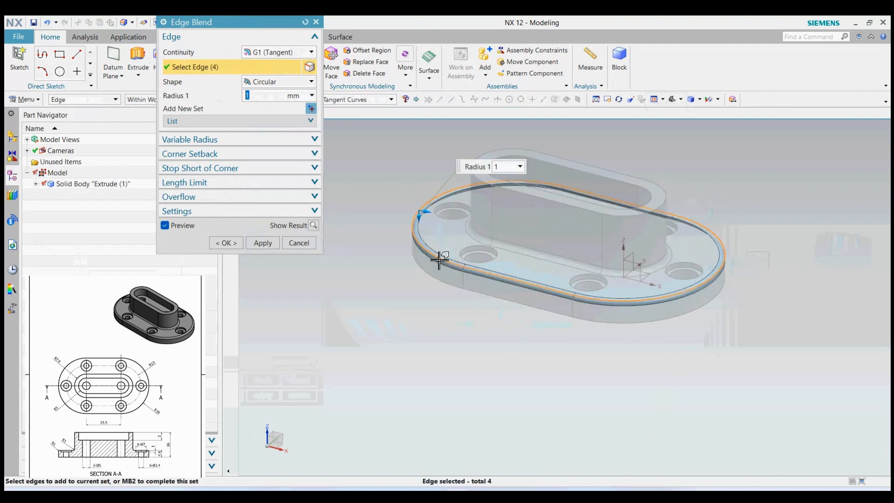
{"action": "left_click", "coordinate": [262, 245]}
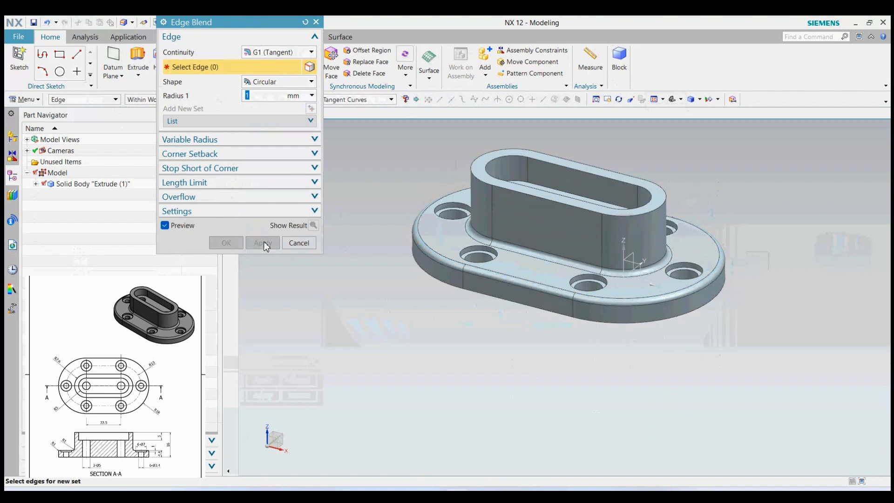
{"action": "middle_click_drag", "start_coordinate": [543, 294], "coordinate": [496, 385]}
{"action": "left_click", "coordinate": [299, 243]}
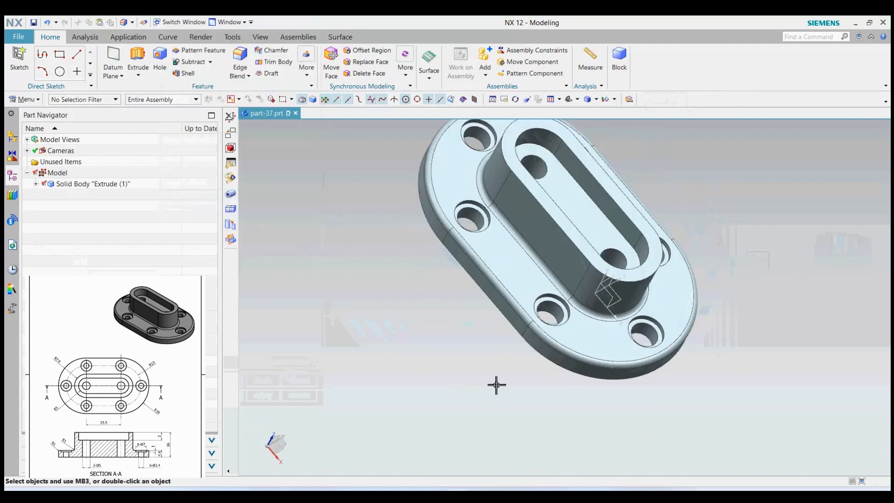
Step: Change the display color of all objects in the part to a bright magenta-pink from the Vibrant palette
{"action": "scroll", "coordinate": [465, 340], "scroll_direction": "down", "scroll_amount": 3}
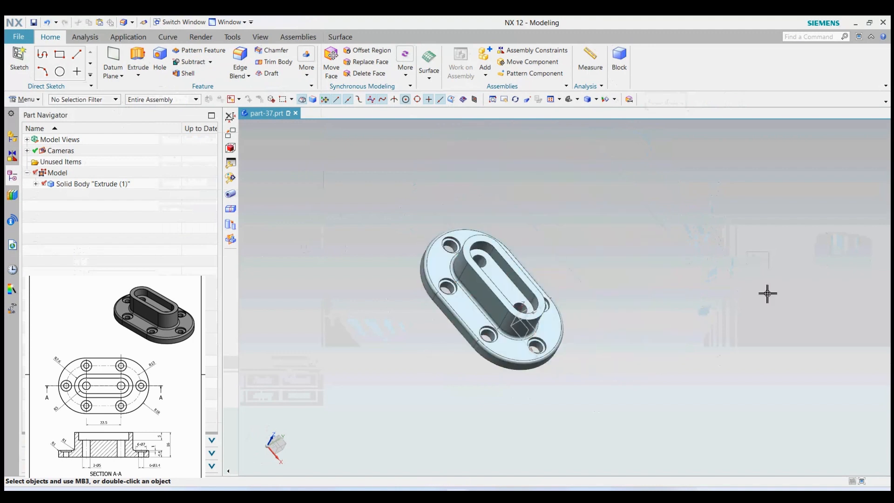
{"action": "key", "text": "ctrl+j"}
{"action": "key", "text": "ctrl+a"}
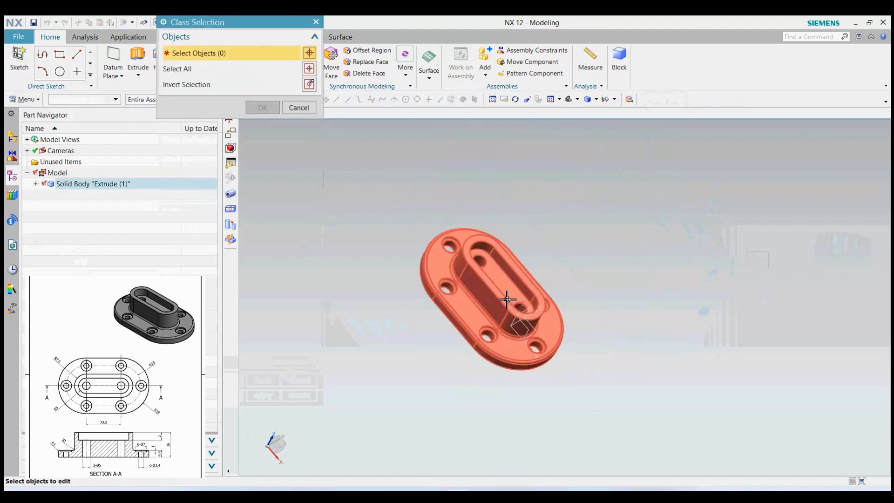
{"action": "left_click", "coordinate": [256, 107]}
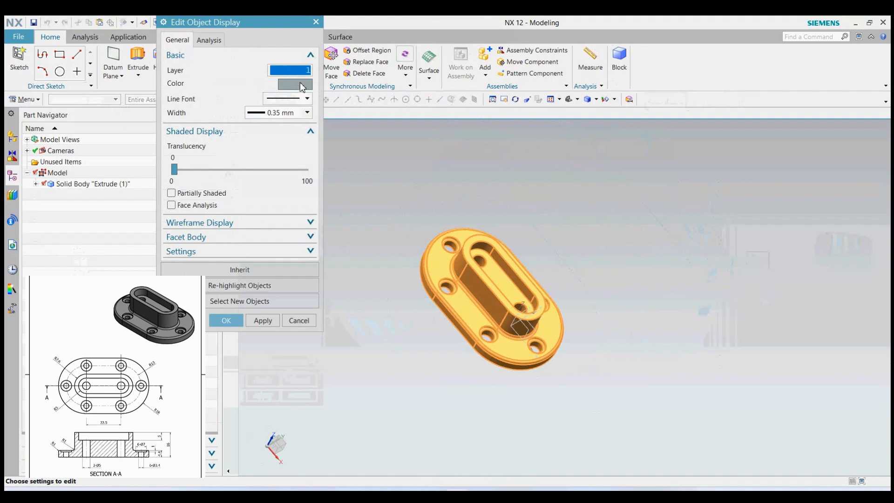
{"action": "left_click", "coordinate": [302, 85]}
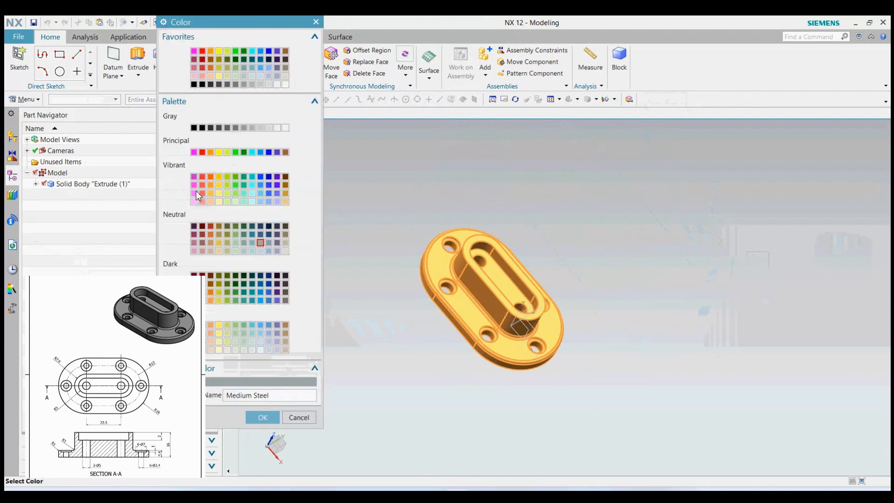
{"action": "left_click", "coordinate": [195, 185]}
{"action": "left_click", "coordinate": [263, 417]}
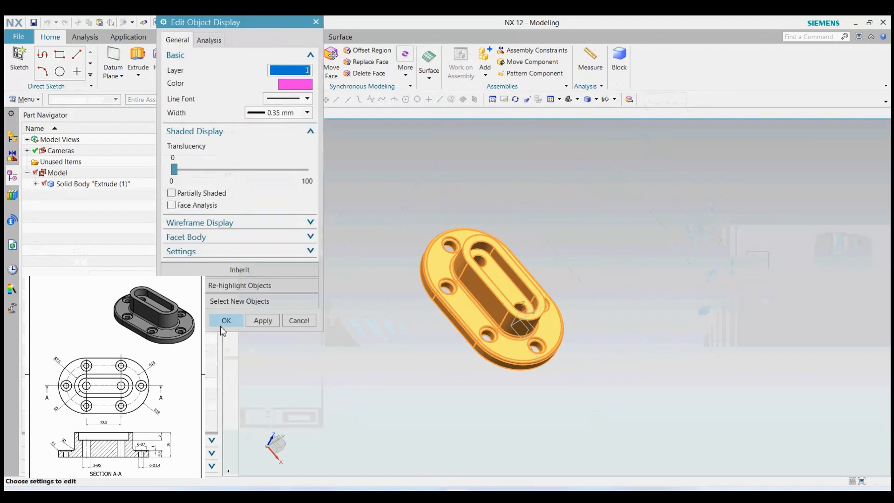
{"action": "left_click", "coordinate": [222, 319]}
Step: Examine the boss pocket and flange holes in a temporary one-plane section on the absolute Y plane, and discard the section
{"action": "middle_click_drag", "start_coordinate": [331, 340], "coordinate": [626, 475]}
{"action": "middle_click_drag", "start_coordinate": [665, 404], "coordinate": [712, 291]}
{"action": "left_click", "coordinate": [253, 40]}
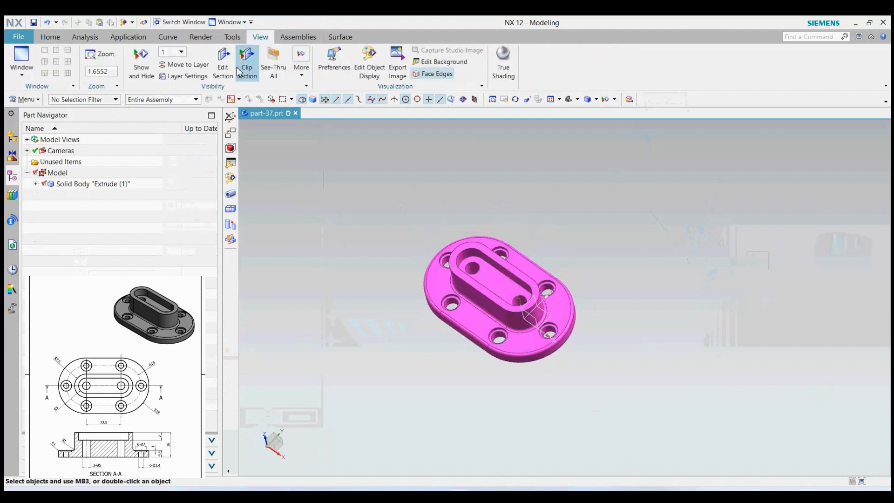
{"action": "left_click", "coordinate": [226, 63]}
{"action": "middle_click_drag", "start_coordinate": [559, 379], "coordinate": [590, 329]}
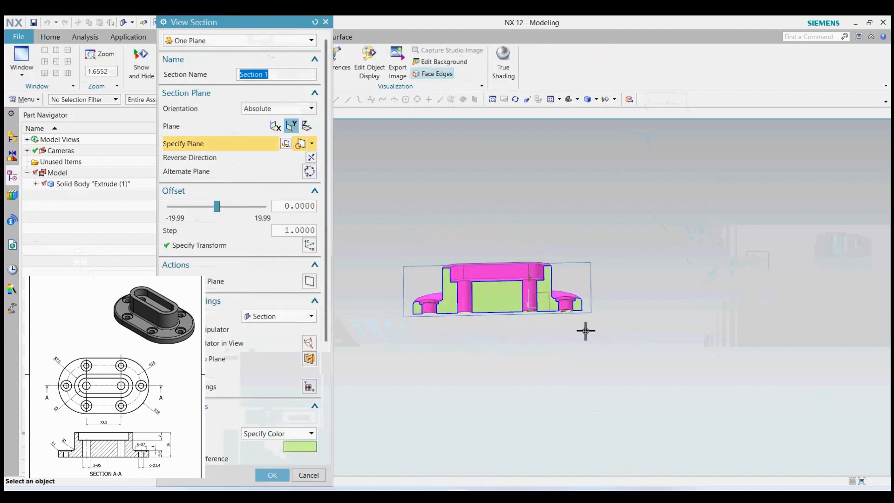
{"action": "scroll", "coordinate": [543, 313], "scroll_direction": "up", "scroll_amount": 4}
{"action": "mouse_move", "coordinate": [543, 313]}
{"action": "middle_mouse_down"}
{"action": "mouse_move", "coordinate": [619, 312]}
{"action": "mouse_move", "coordinate": [665, 397]}
{"action": "mouse_move", "coordinate": [726, 391]}
{"action": "mouse_move", "coordinate": [643, 271]}
{"action": "mouse_move", "coordinate": [577, 351]}
{"action": "mouse_move", "coordinate": [683, 229]}
{"action": "mouse_move", "coordinate": [712, 140]}
{"action": "middle_mouse_up"}
{"action": "scroll", "coordinate": [627, 322], "scroll_direction": "down", "scroll_amount": 3}
{"action": "mouse_move", "coordinate": [302, 489]}
{"action": "left_click", "coordinate": [309, 473]}
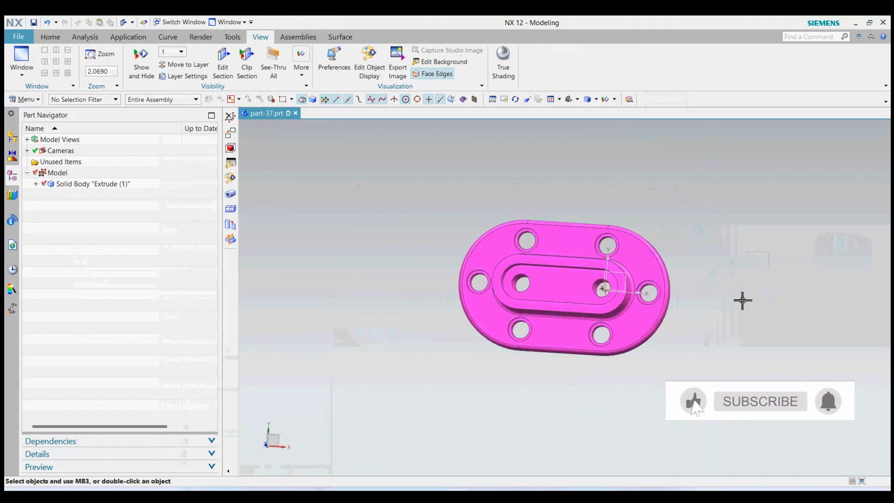
Step: Hide the coordinate system at the boss end so only the magenta-pink plate body is displayed
{"action": "middle_click_drag", "start_coordinate": [742, 299], "coordinate": [665, 314]}
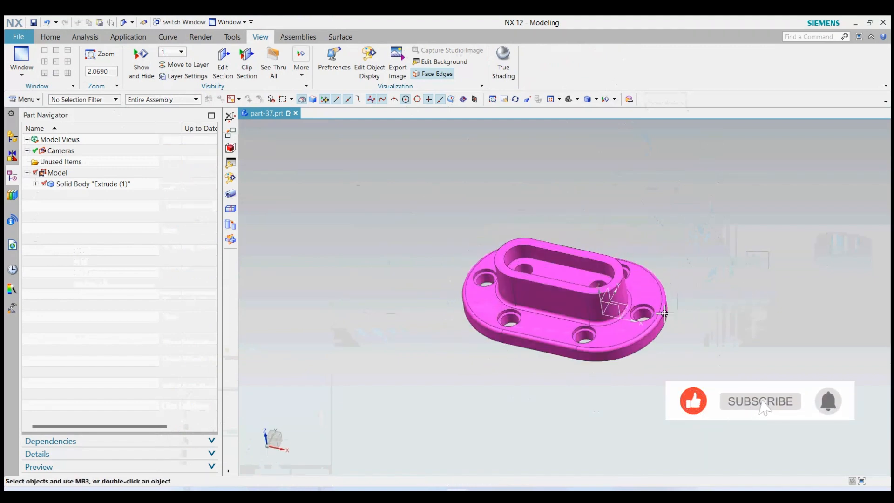
{"action": "right_click", "coordinate": [618, 305]}
{"action": "left_click", "coordinate": [643, 123]}
{"action": "middle_click_drag", "start_coordinate": [782, 345], "coordinate": [764, 336]}
{"action": "right_click", "coordinate": [771, 210]}
{"action": "left_click", "coordinate": [798, 232]}
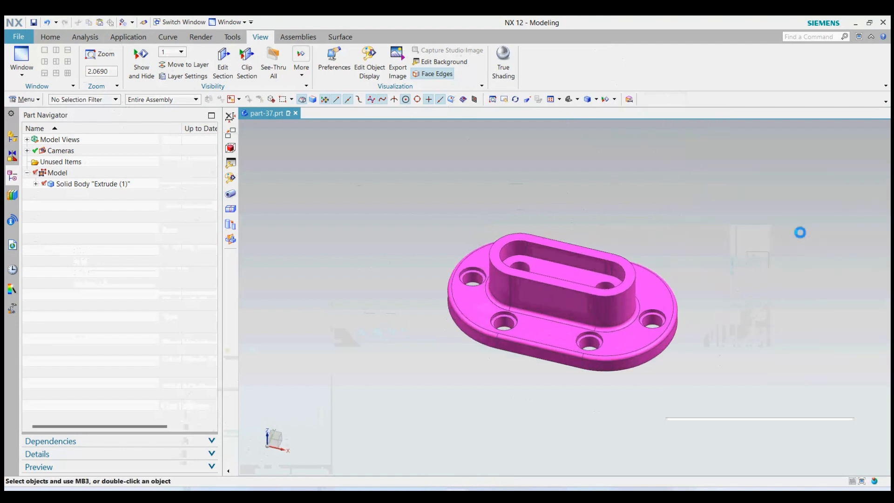